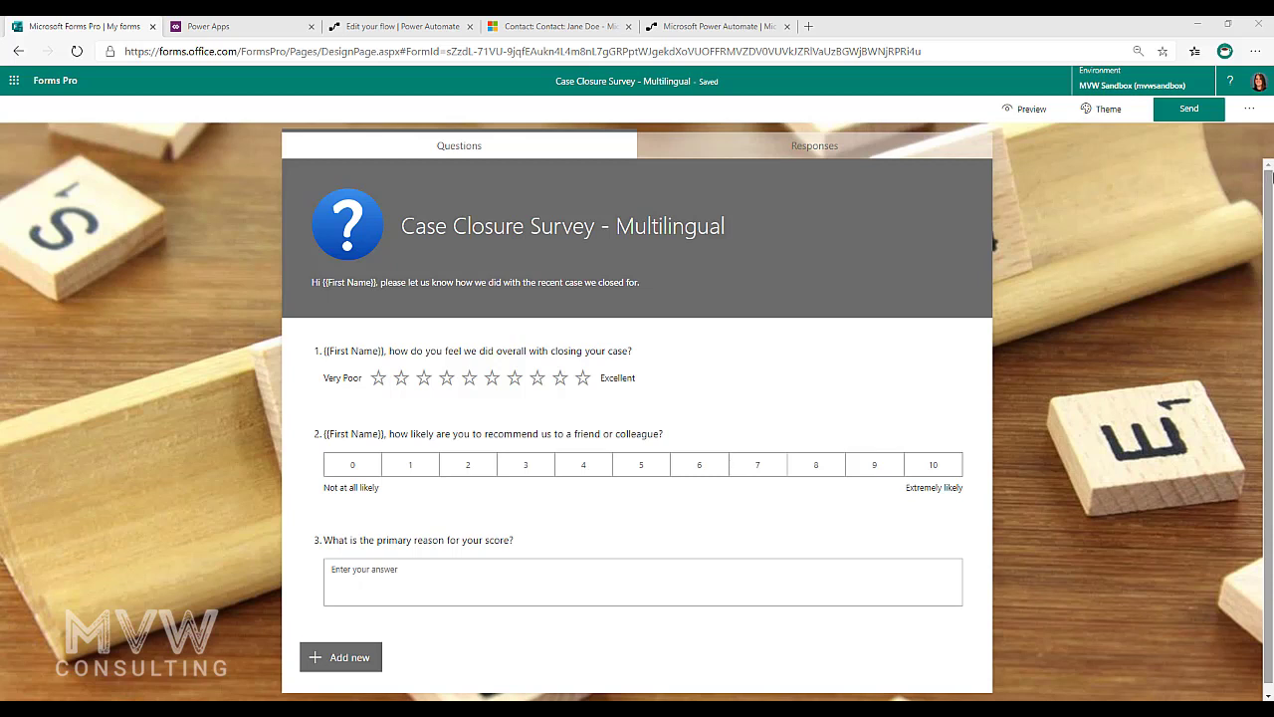
# Review the survey variables, checking the locale variable and its empty default value, and close the list
pyautogui.click(1248, 110)
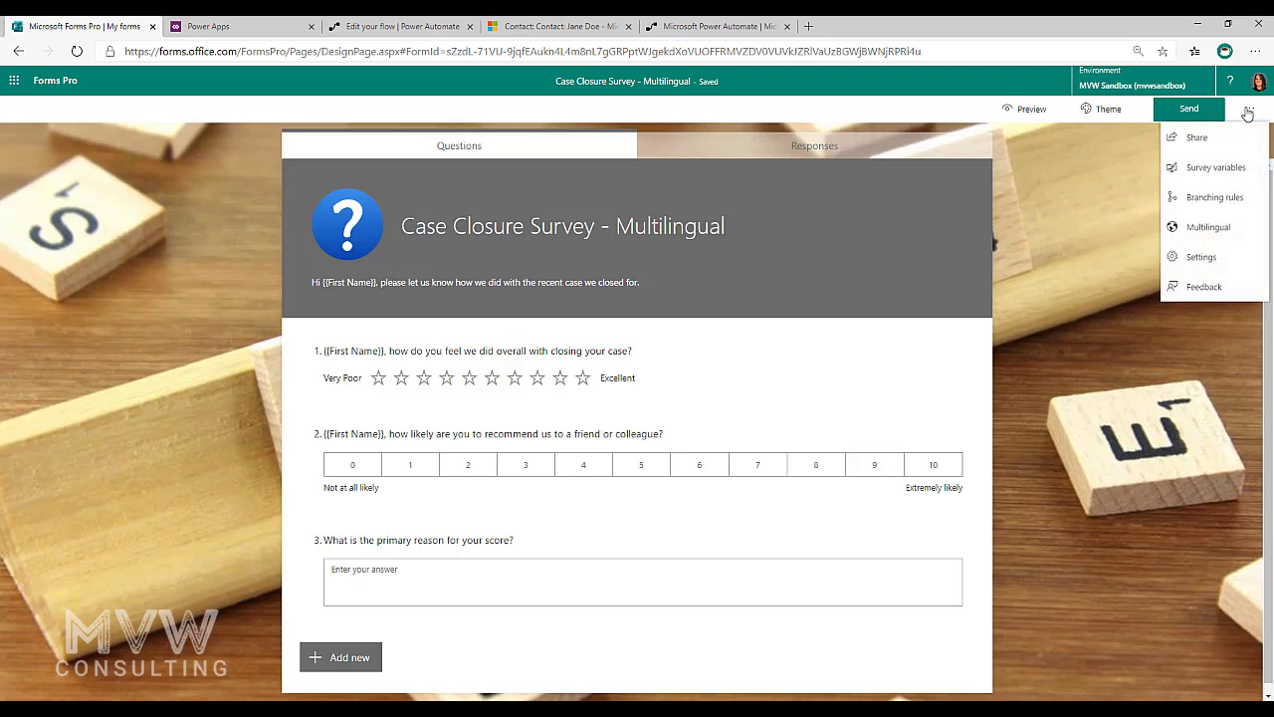
pyautogui.click(1214, 169)
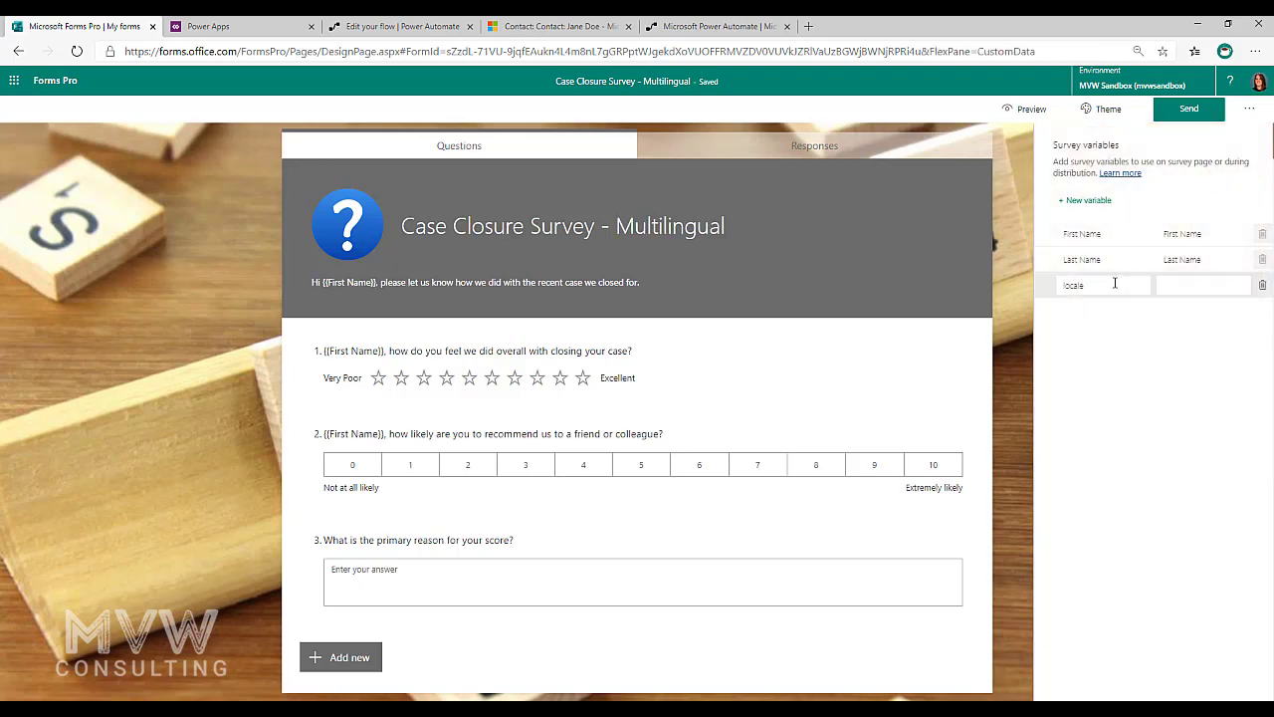
pyautogui.moveTo(1115, 283); pyautogui.dragTo(1050, 288)
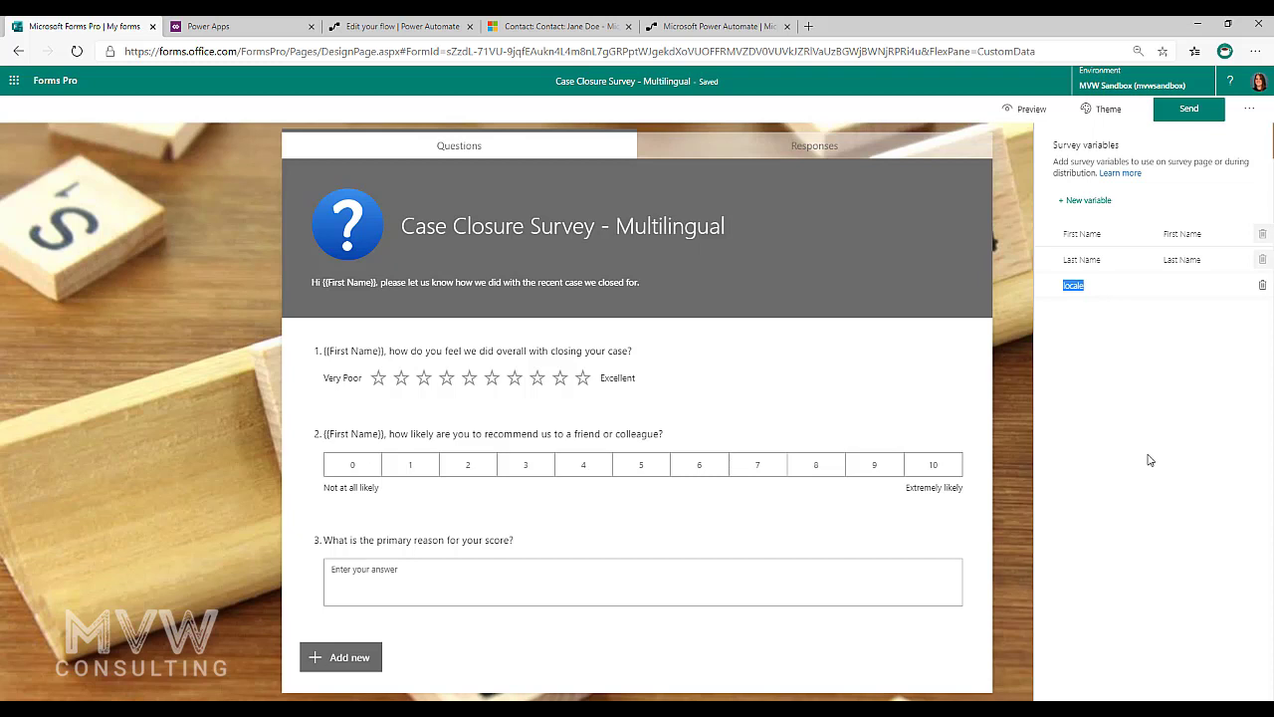
pyautogui.click(1106, 286)
pyautogui.click(1012, 343)
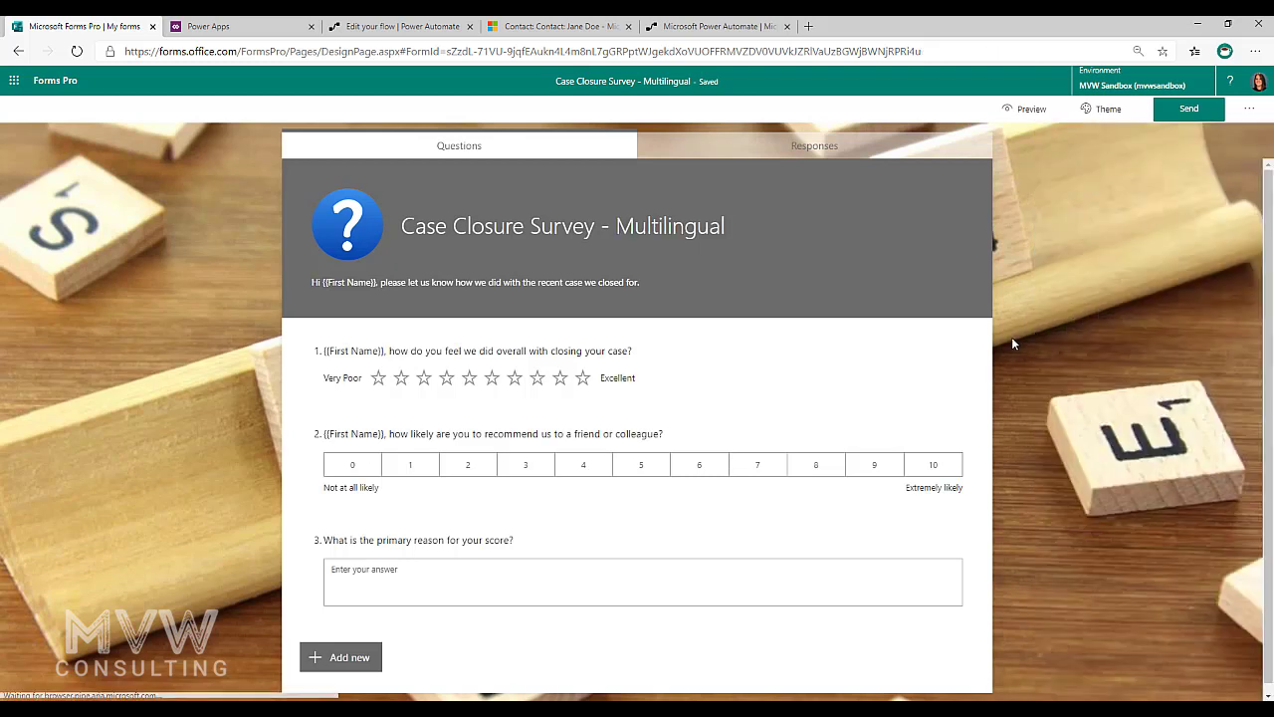
# Add Swedish (svenska) as an additional language in the survey's multilingual settings
pyautogui.click(1251, 111)
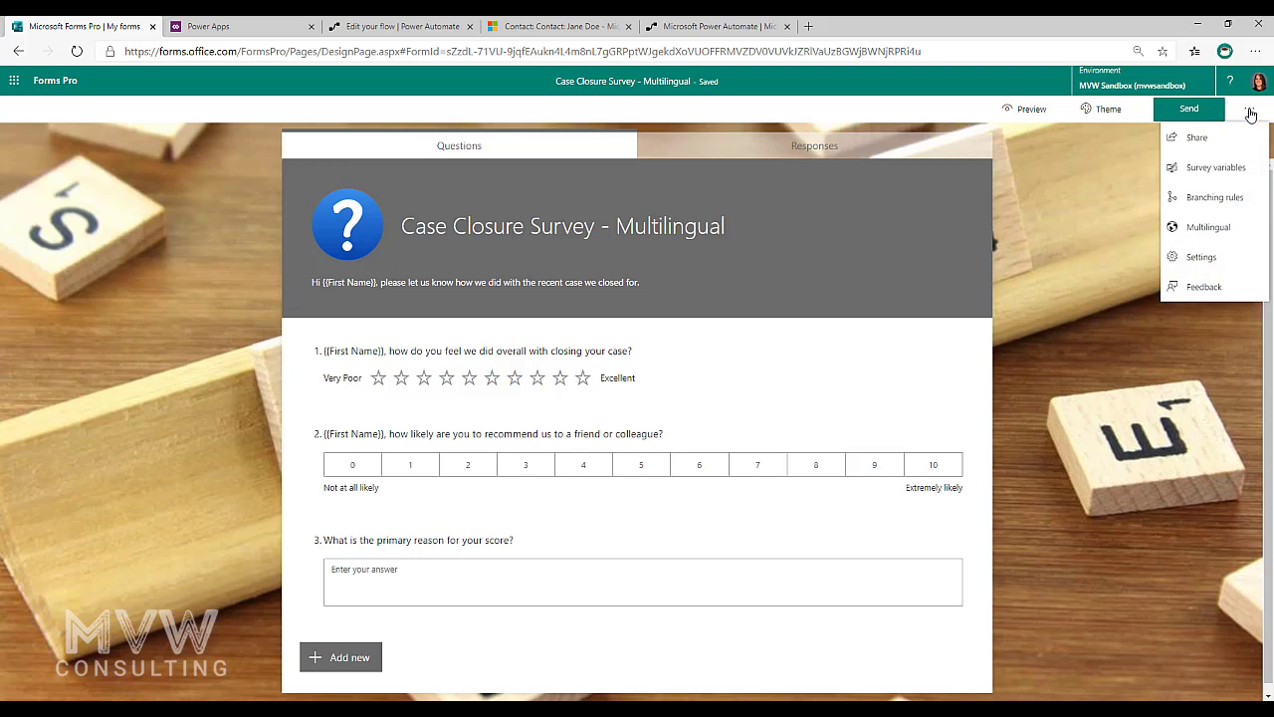
pyautogui.click(1221, 235)
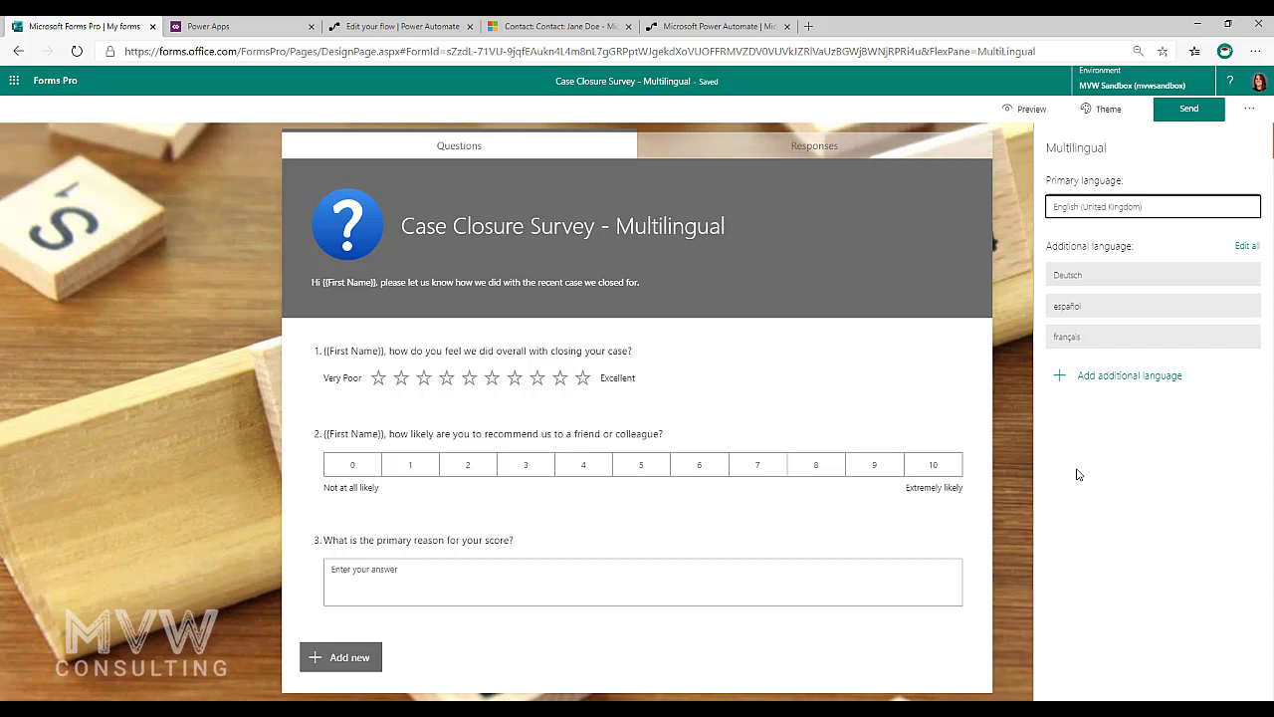
pyautogui.click(1120, 376)
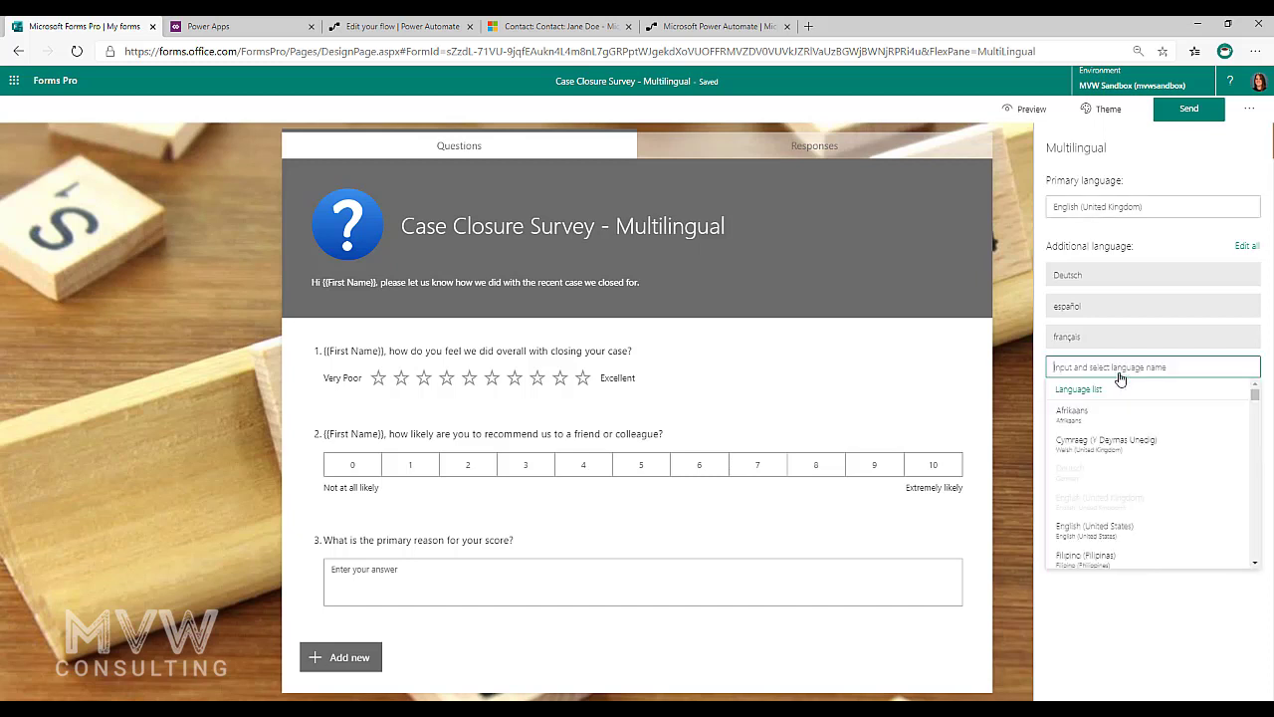
pyautogui.write('swe')
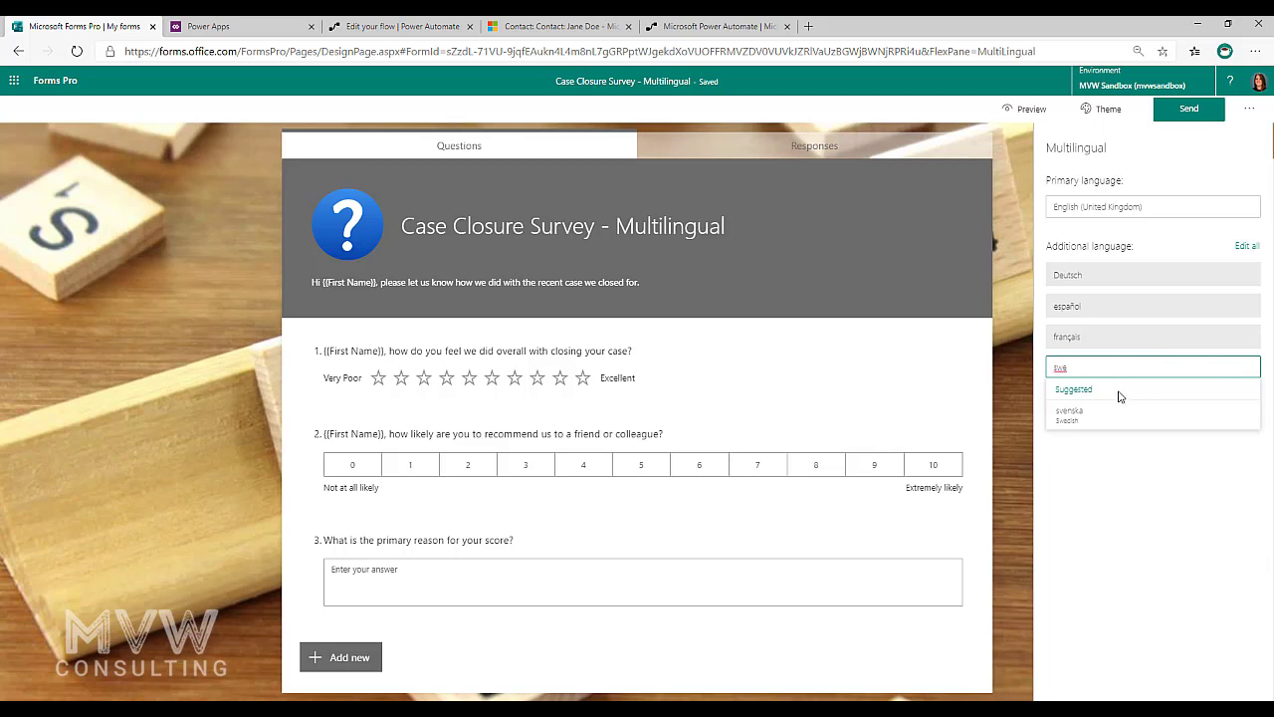
pyautogui.click(1091, 416)
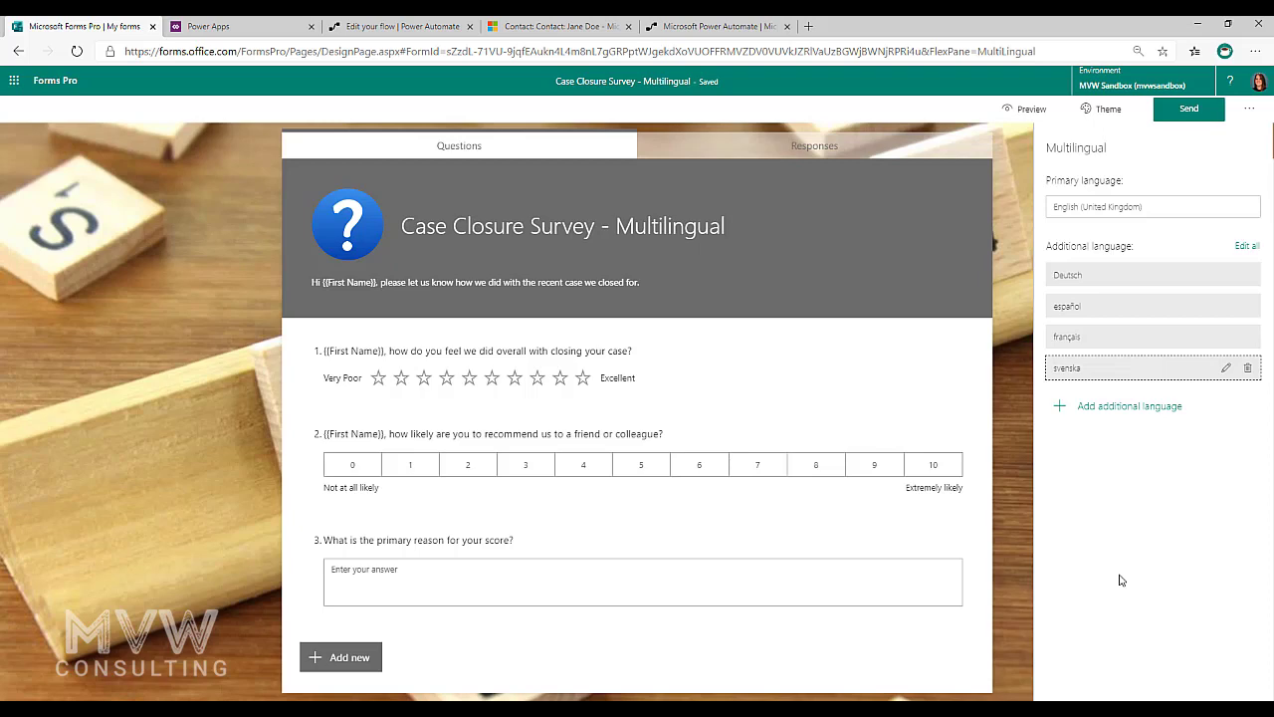
# Download the Excel file for editing all of the survey's multilingual strings and open it in a full-size Excel window
pyautogui.click(1247, 246)
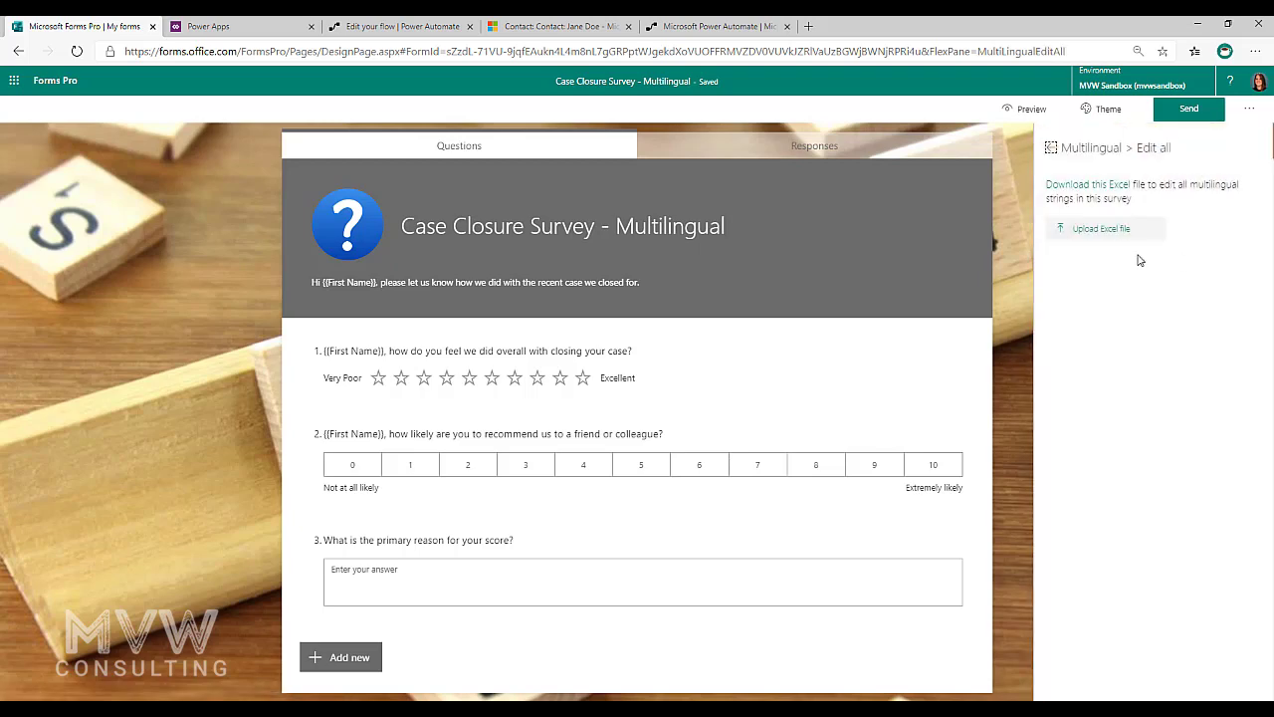
pyautogui.click(1098, 188)
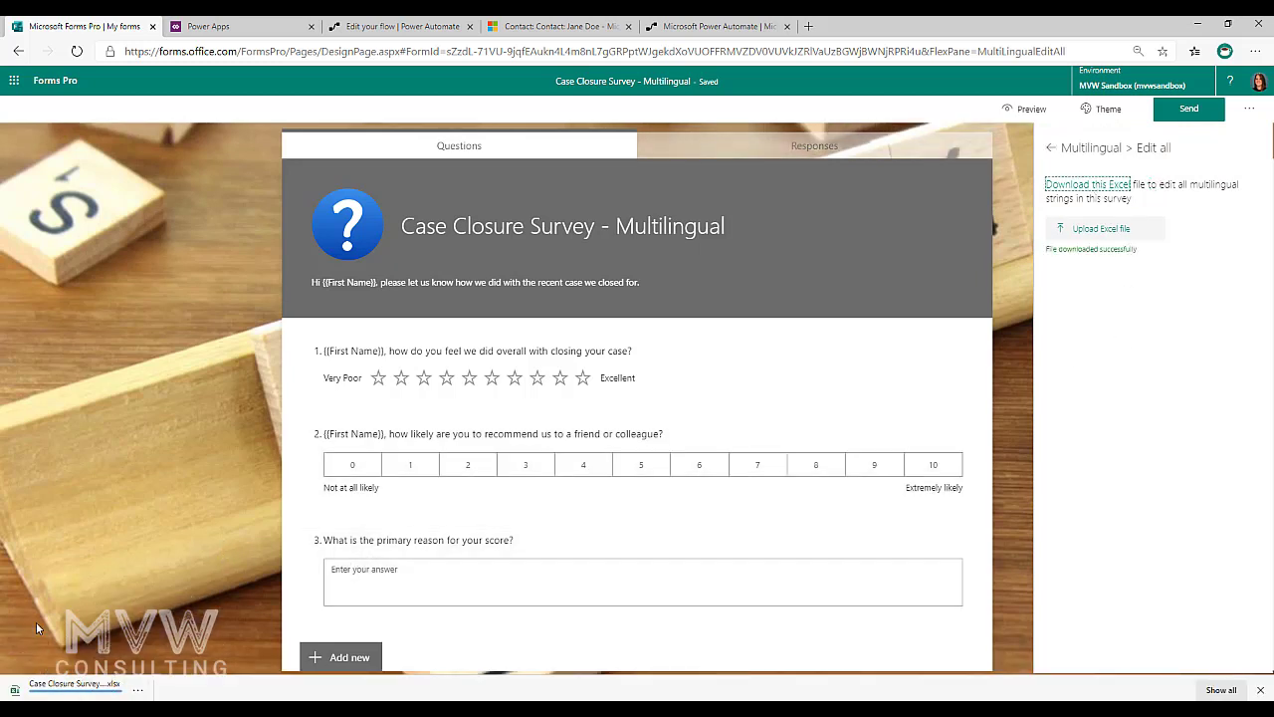
pyautogui.click(52, 682)
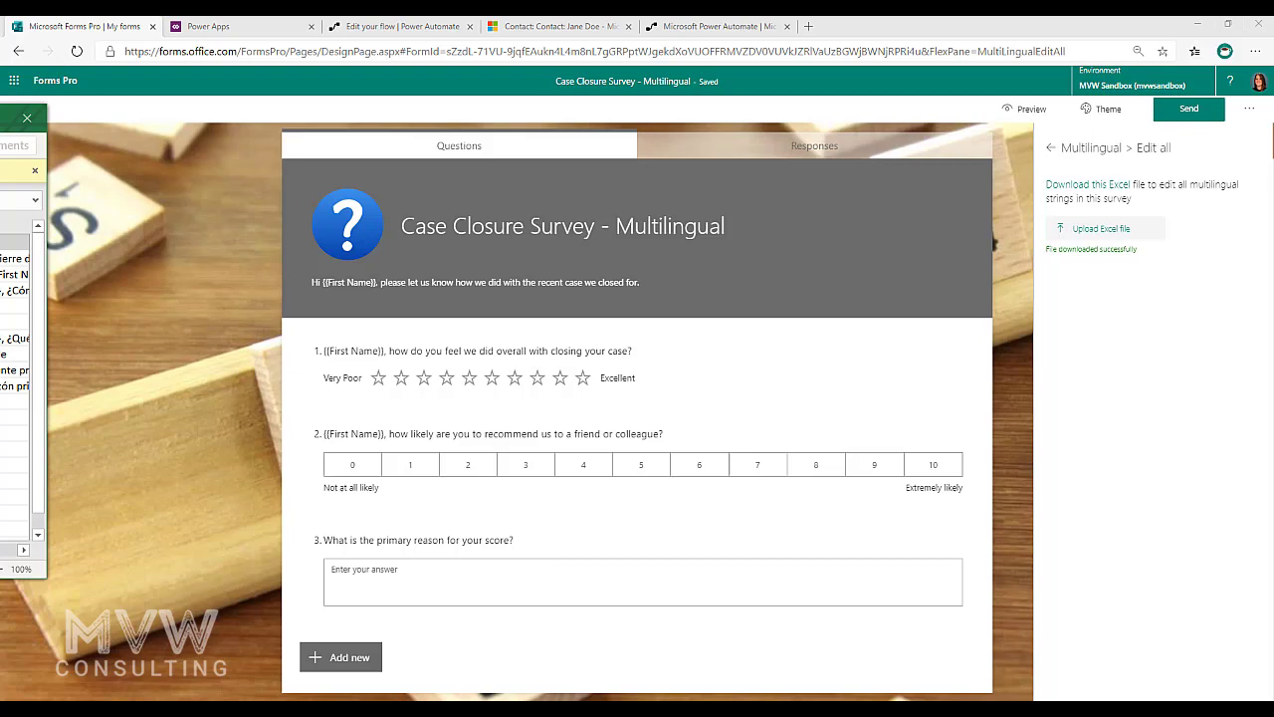
pyautogui.moveTo(10, 118); pyautogui.dragTo(680, 17)
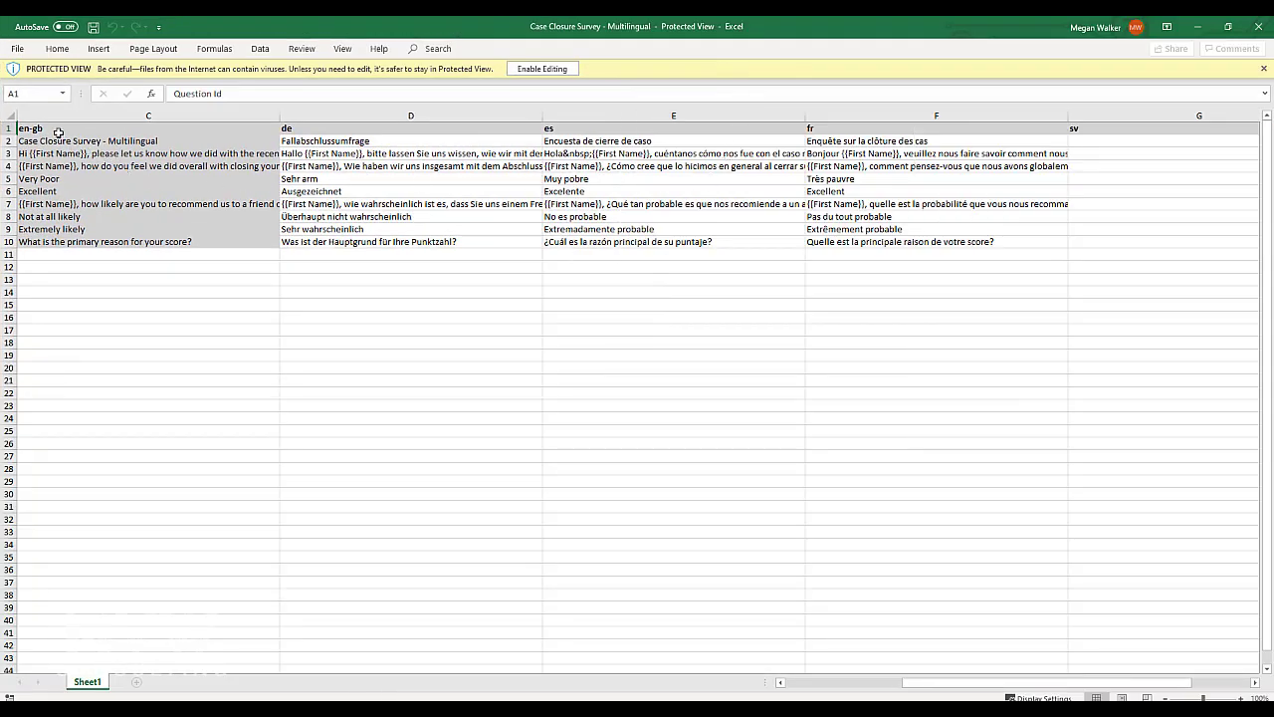
# Examine the en-gb source text and the de, es, fr and sv translation columns, and close the workbook
pyautogui.moveTo(59, 132); pyautogui.dragTo(50, 242)
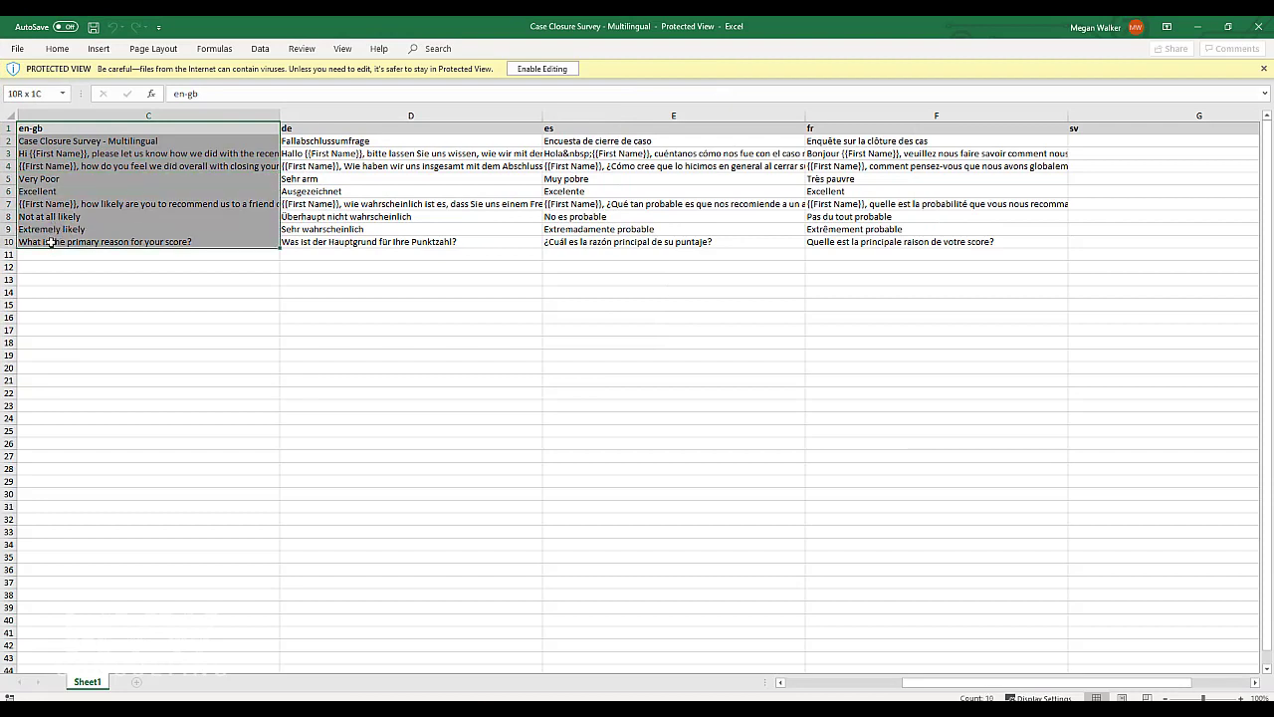
pyautogui.click(143, 316)
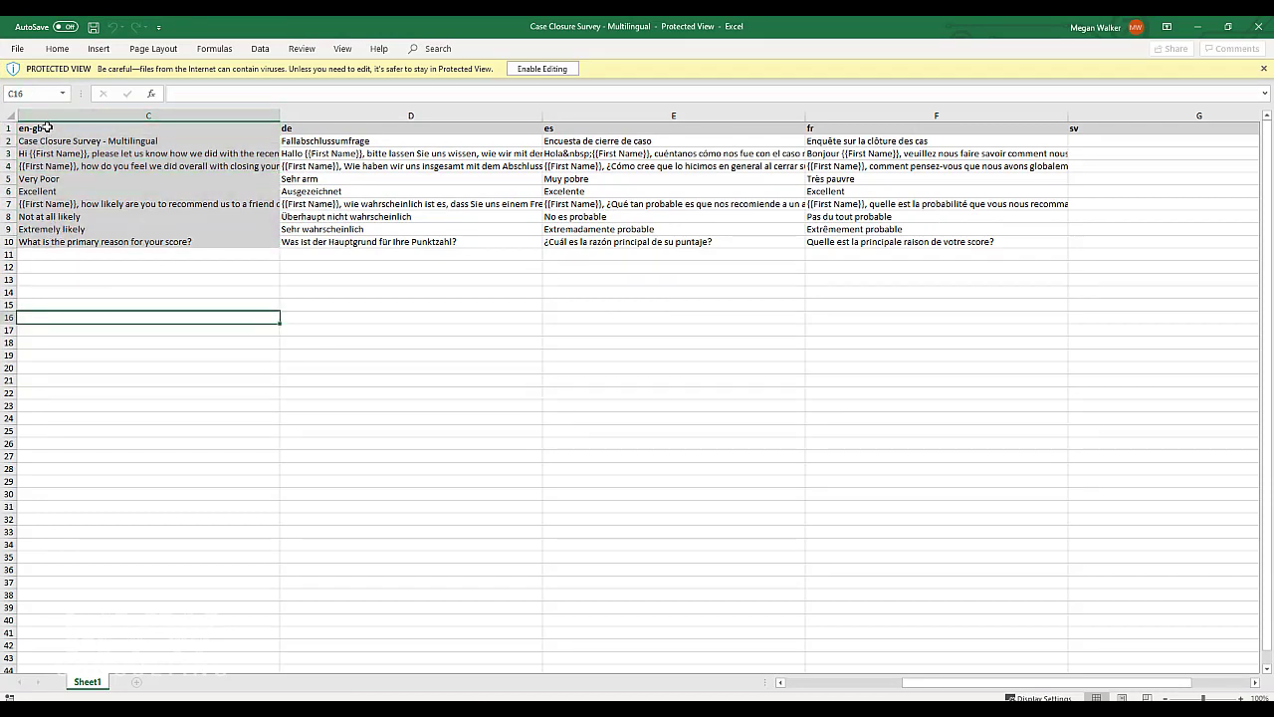
pyautogui.click(47, 128)
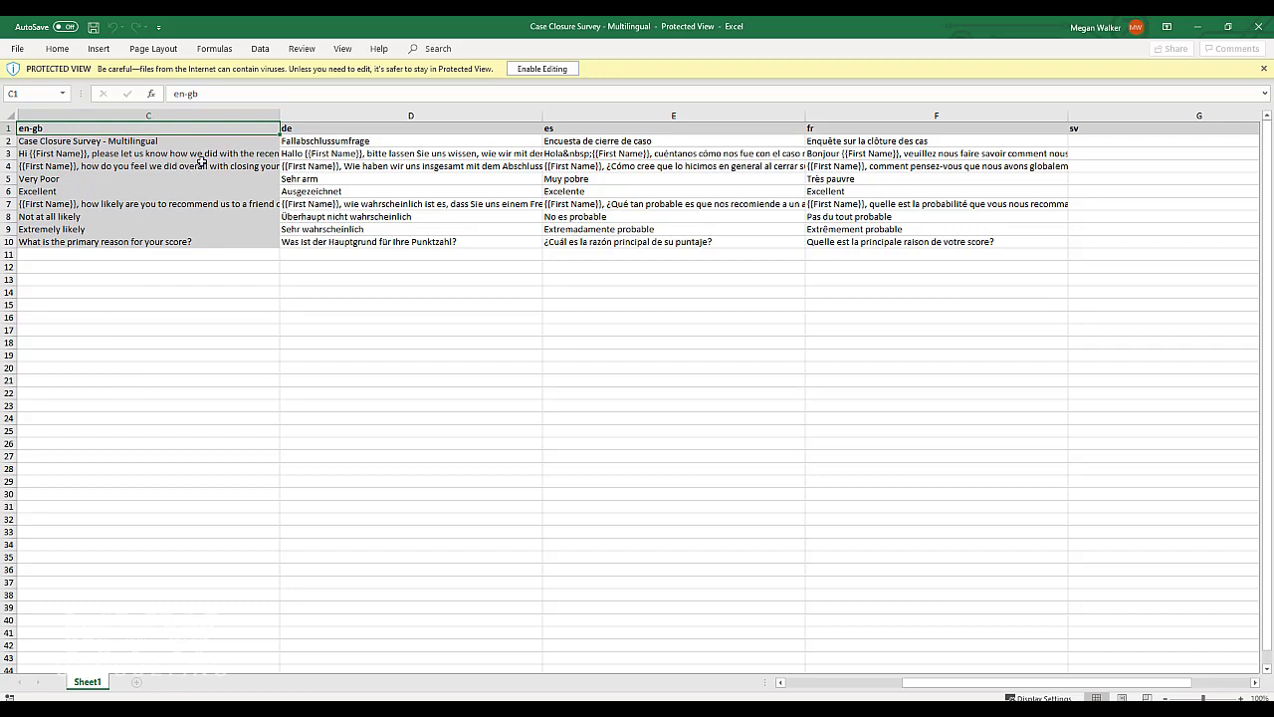
pyautogui.click(329, 133)
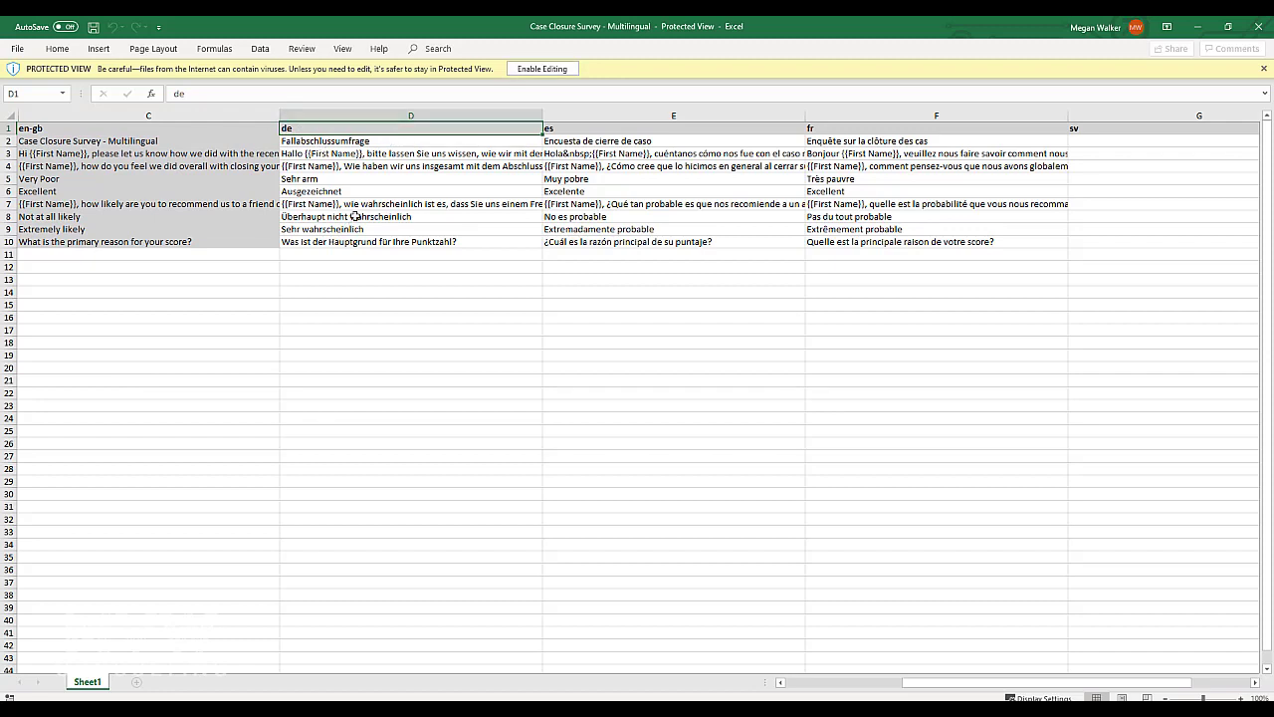
pyautogui.click(192, 145)
pyautogui.click(338, 140)
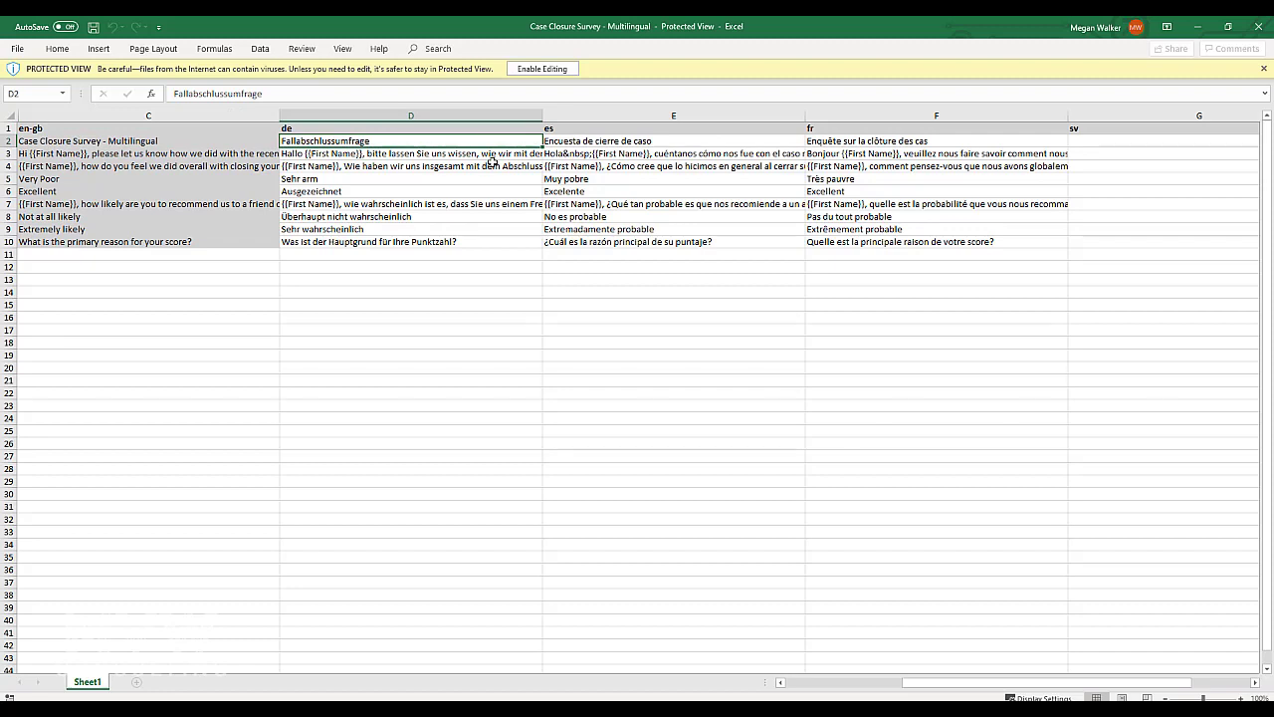
pyautogui.press('Right')
pyautogui.press('Right')
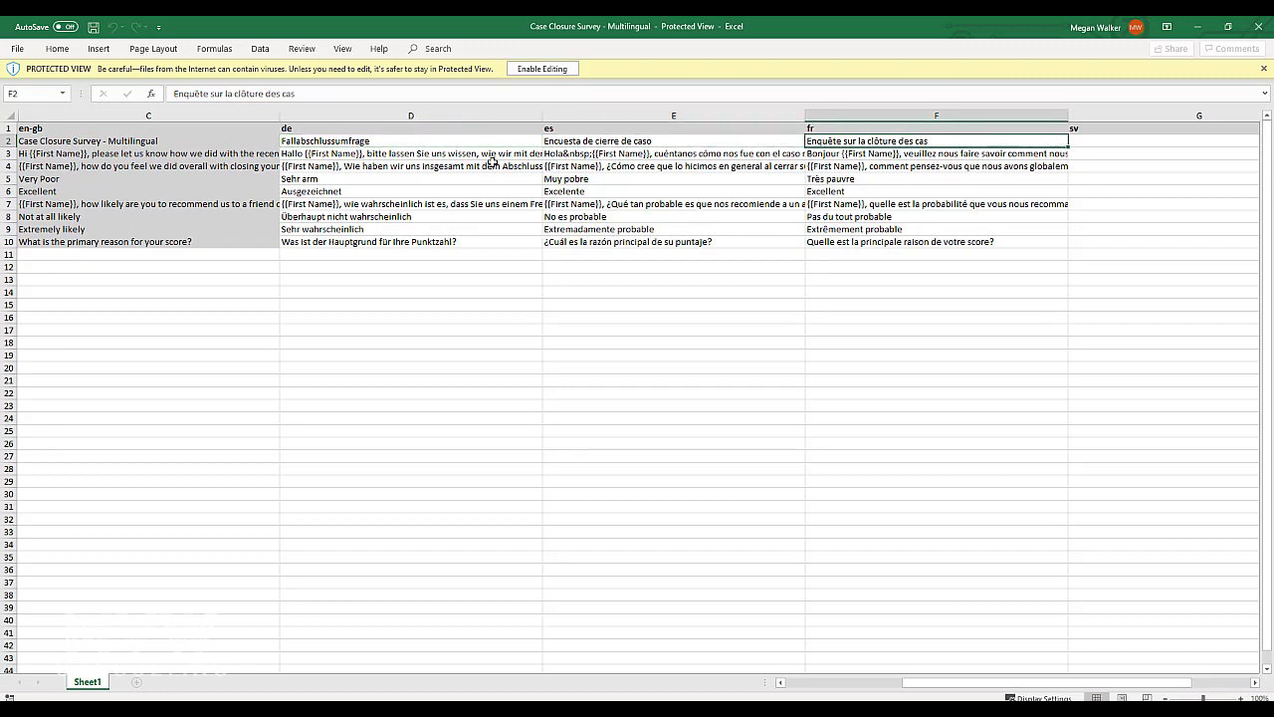
pyautogui.click(1120, 139)
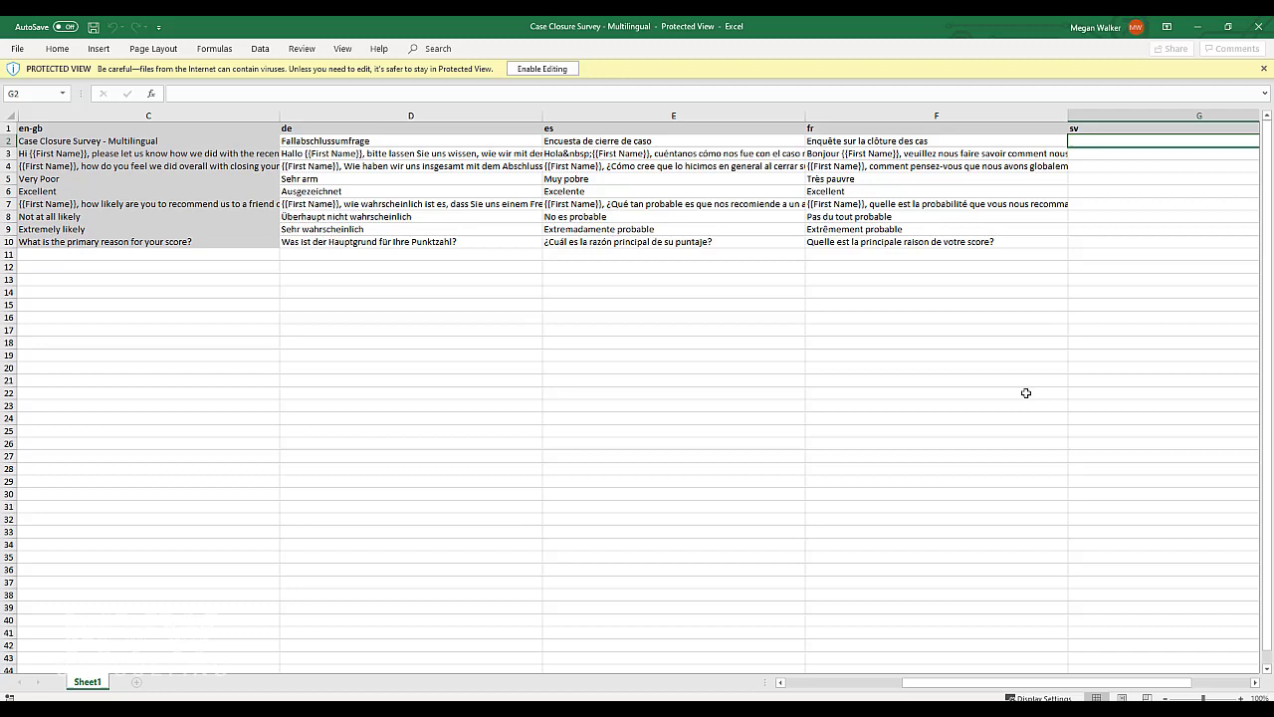
pyautogui.moveTo(79, 128); pyautogui.dragTo(1124, 122)
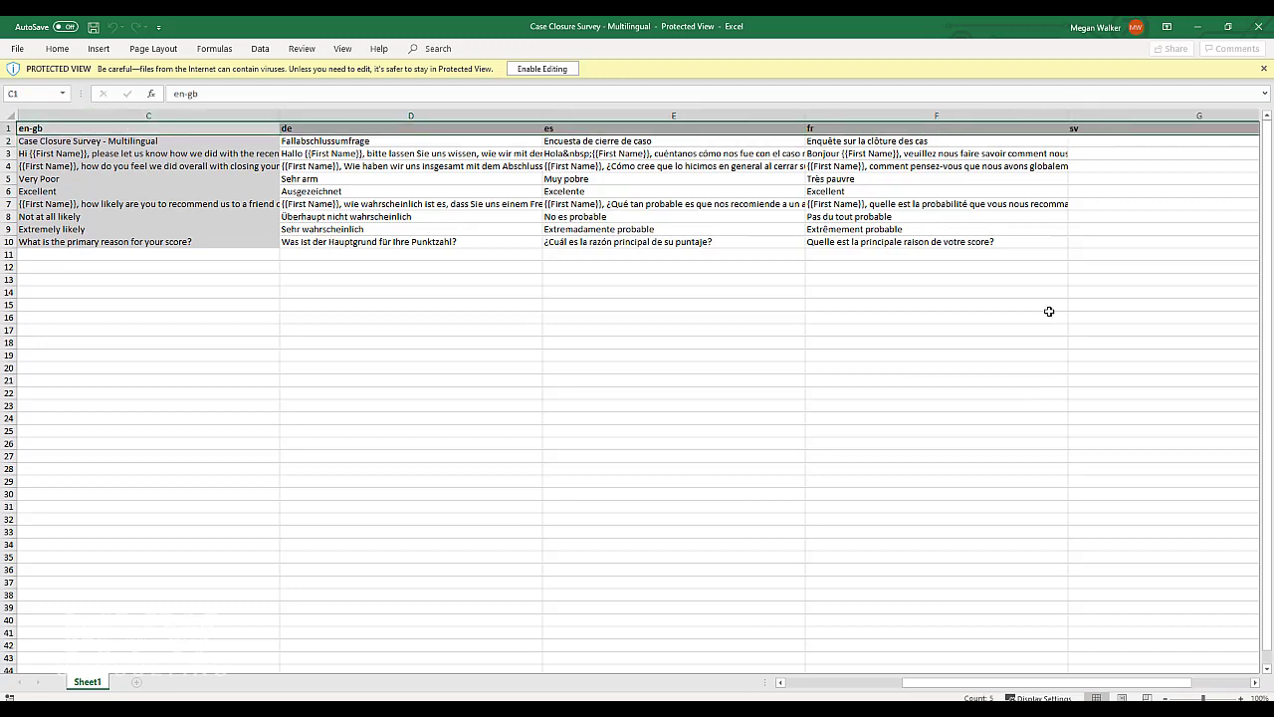
pyautogui.click(1261, 28)
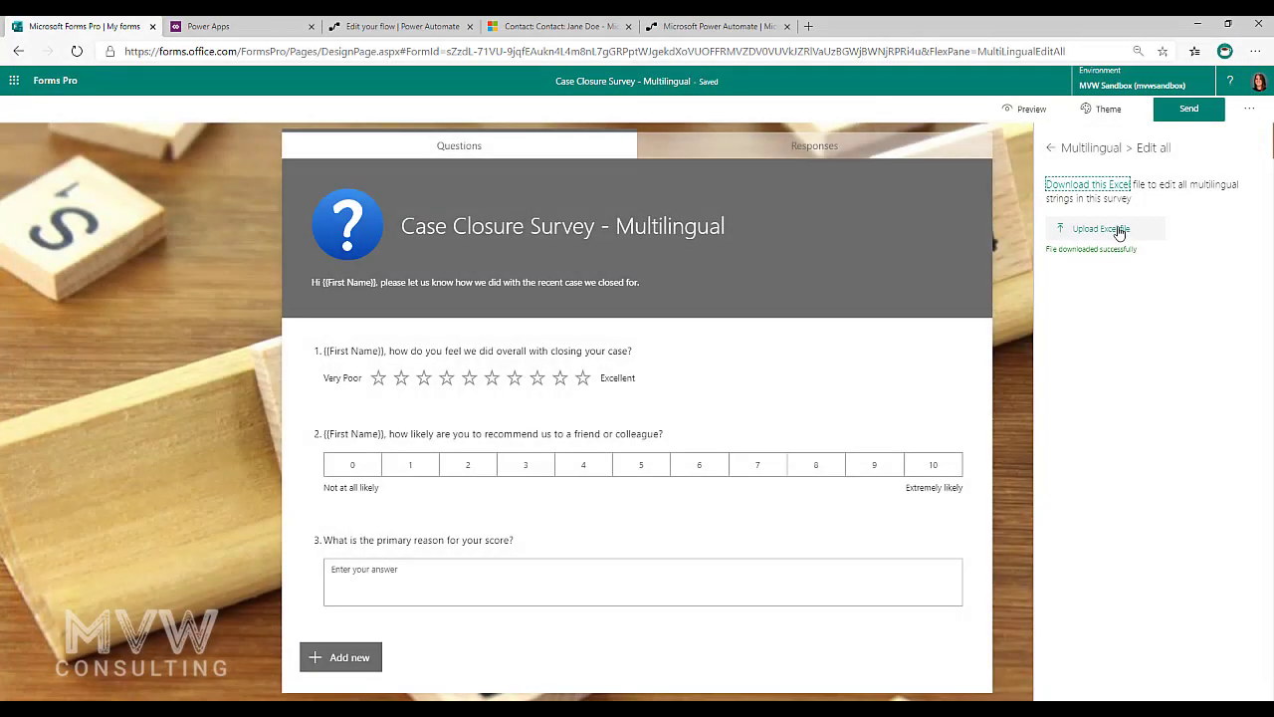
# Delete svenska from the survey's additional languages and confirm the deletion
pyautogui.click(1050, 147)
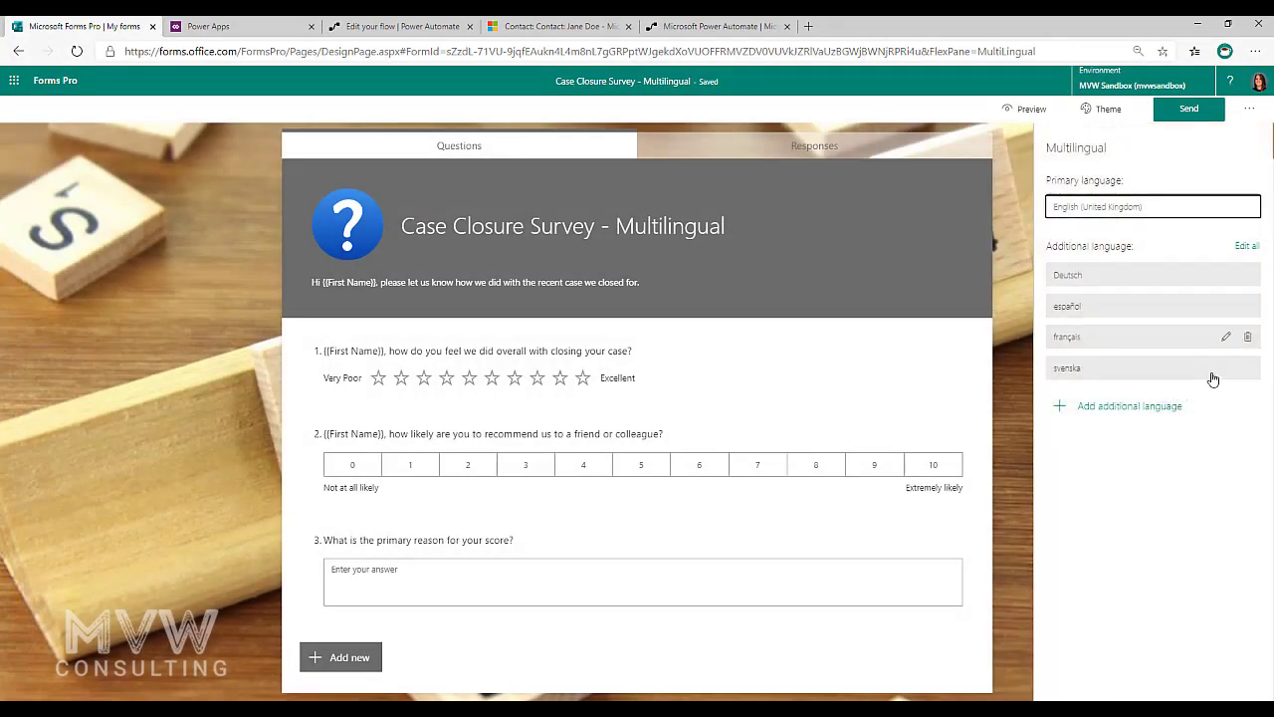
pyautogui.click(1247, 370)
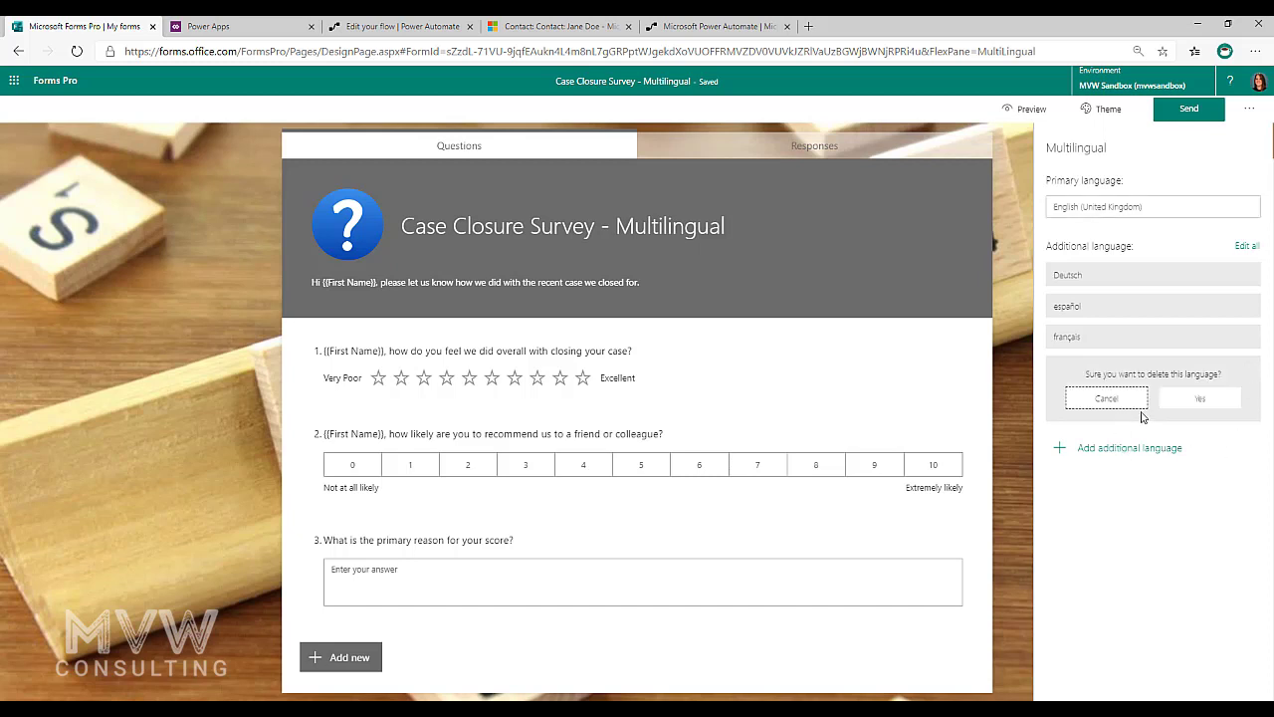
pyautogui.click(1181, 408)
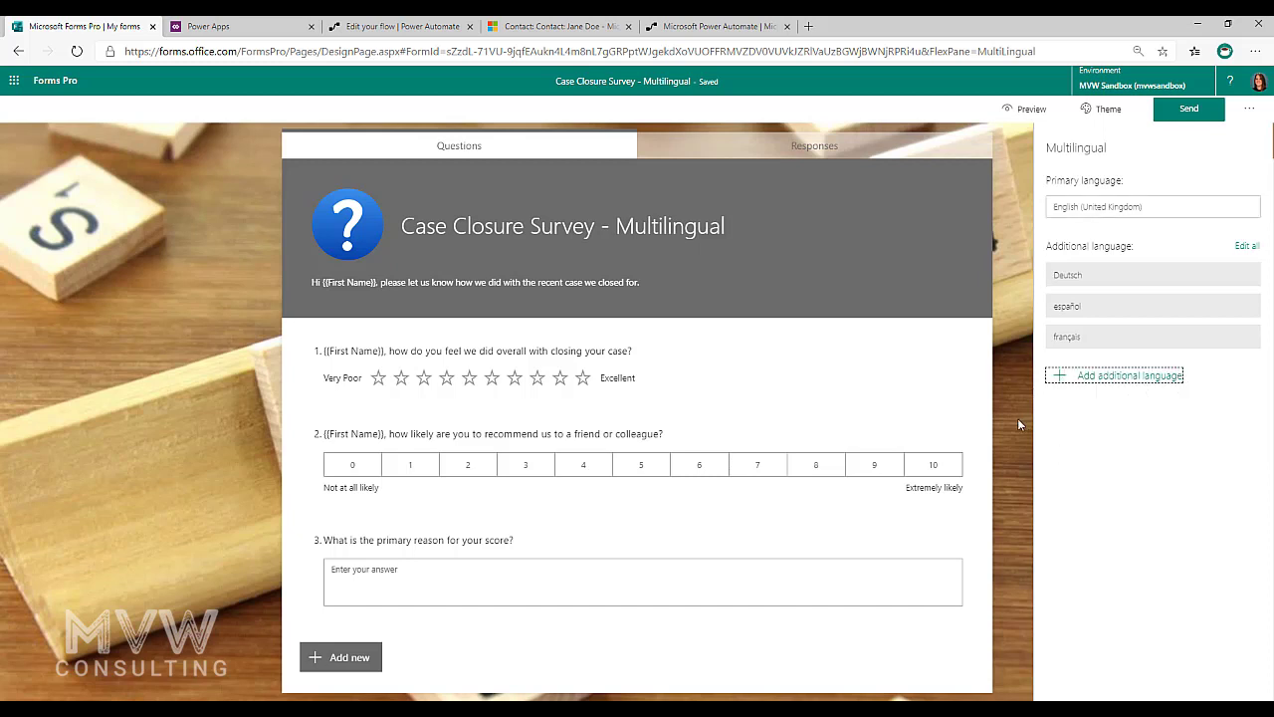
# Preview the survey in Deutsch and español, and return to the survey editor
pyautogui.click(1013, 115)
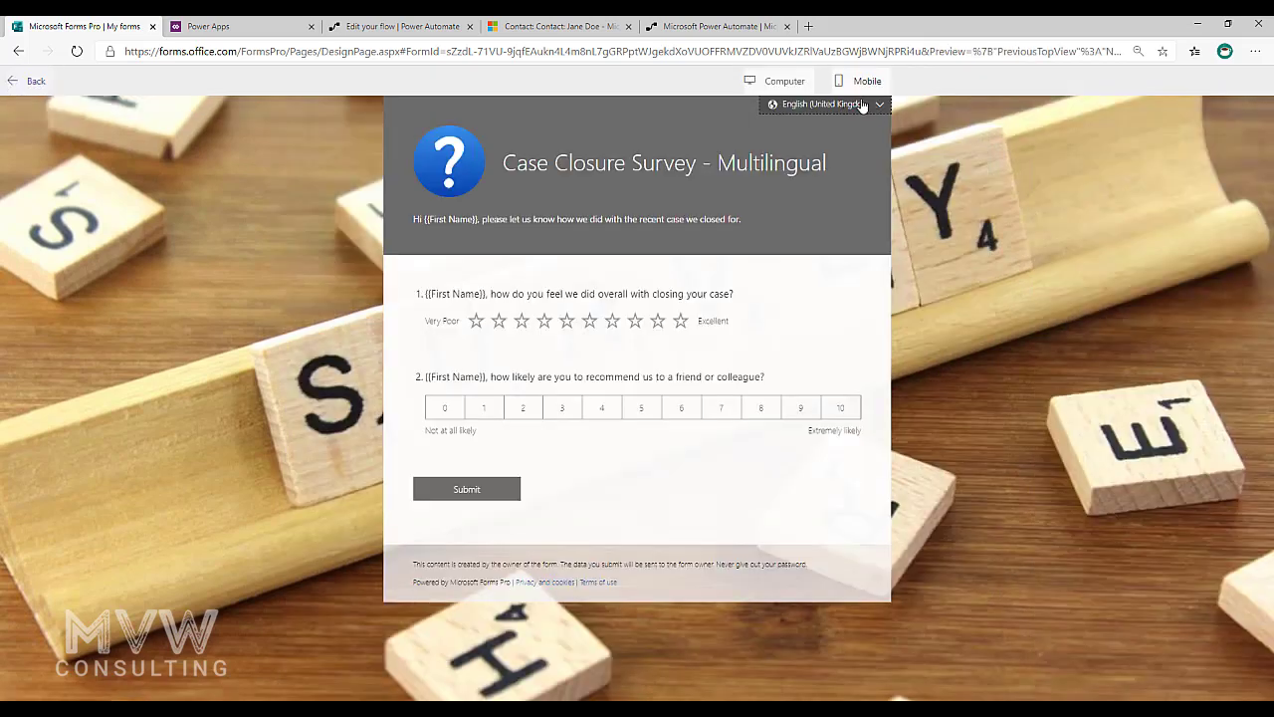
pyautogui.click(856, 104)
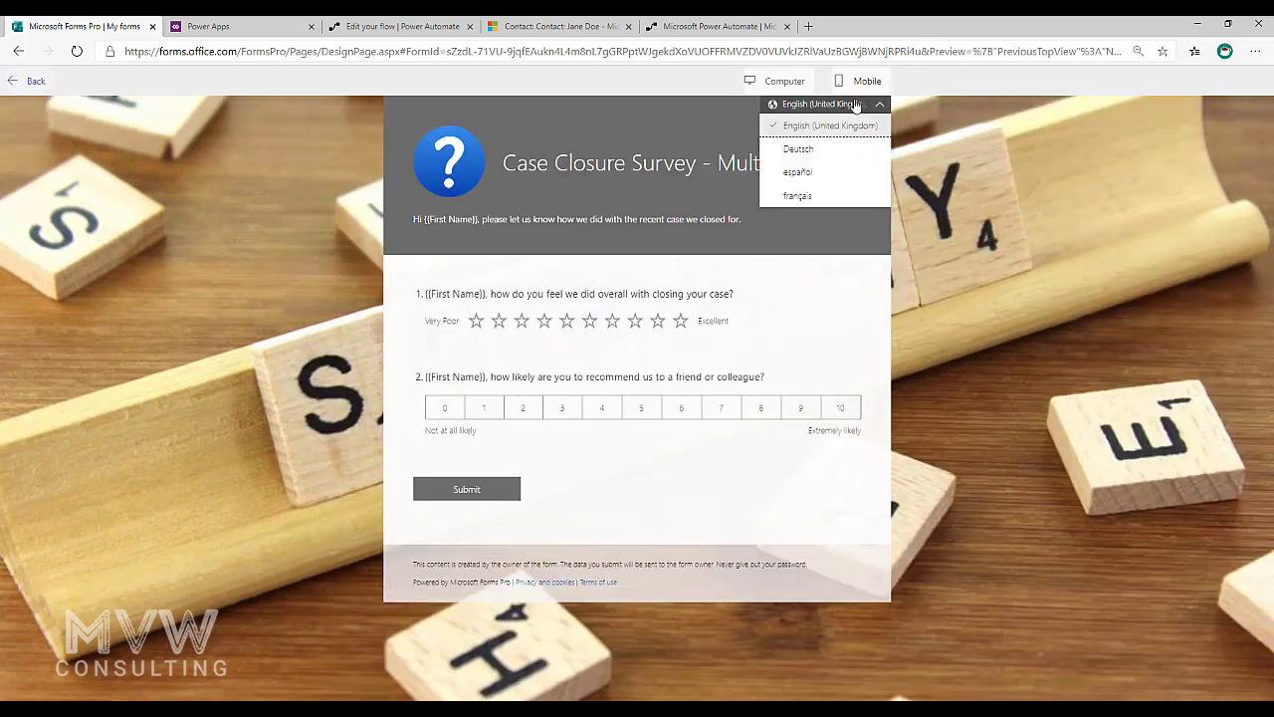
pyautogui.click(813, 149)
pyautogui.click(846, 105)
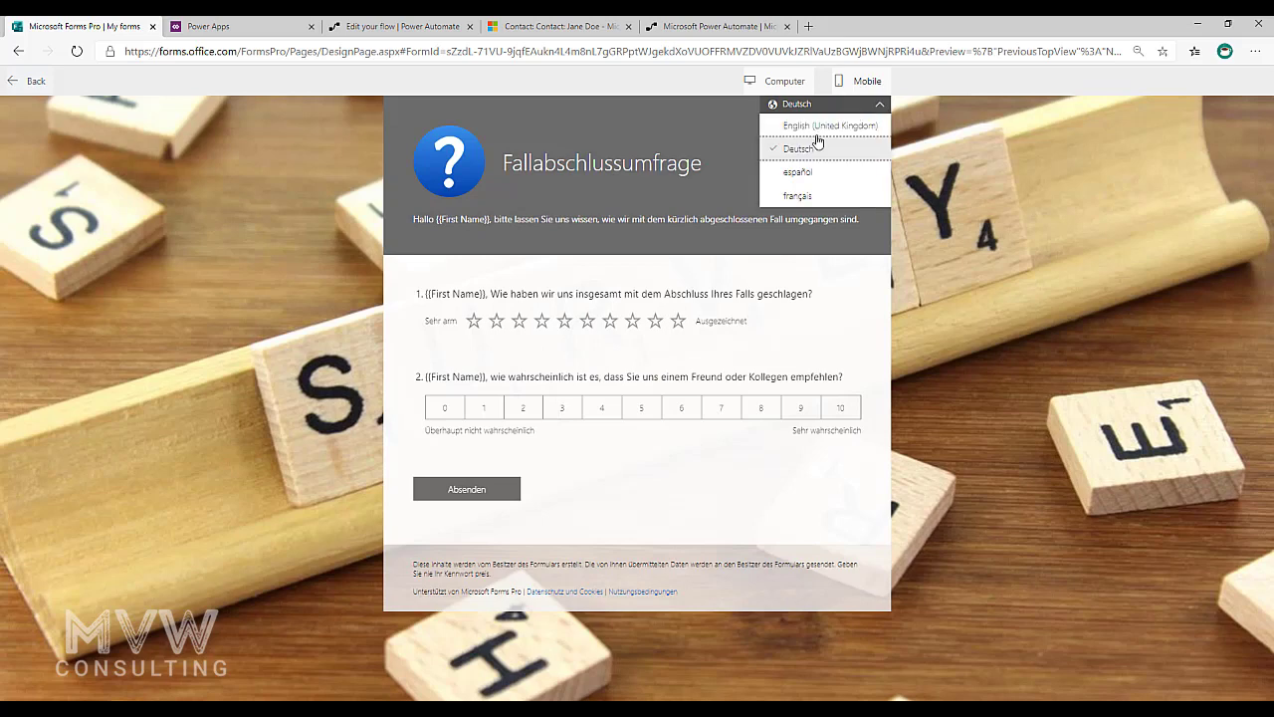
pyautogui.click(821, 171)
pyautogui.click(848, 106)
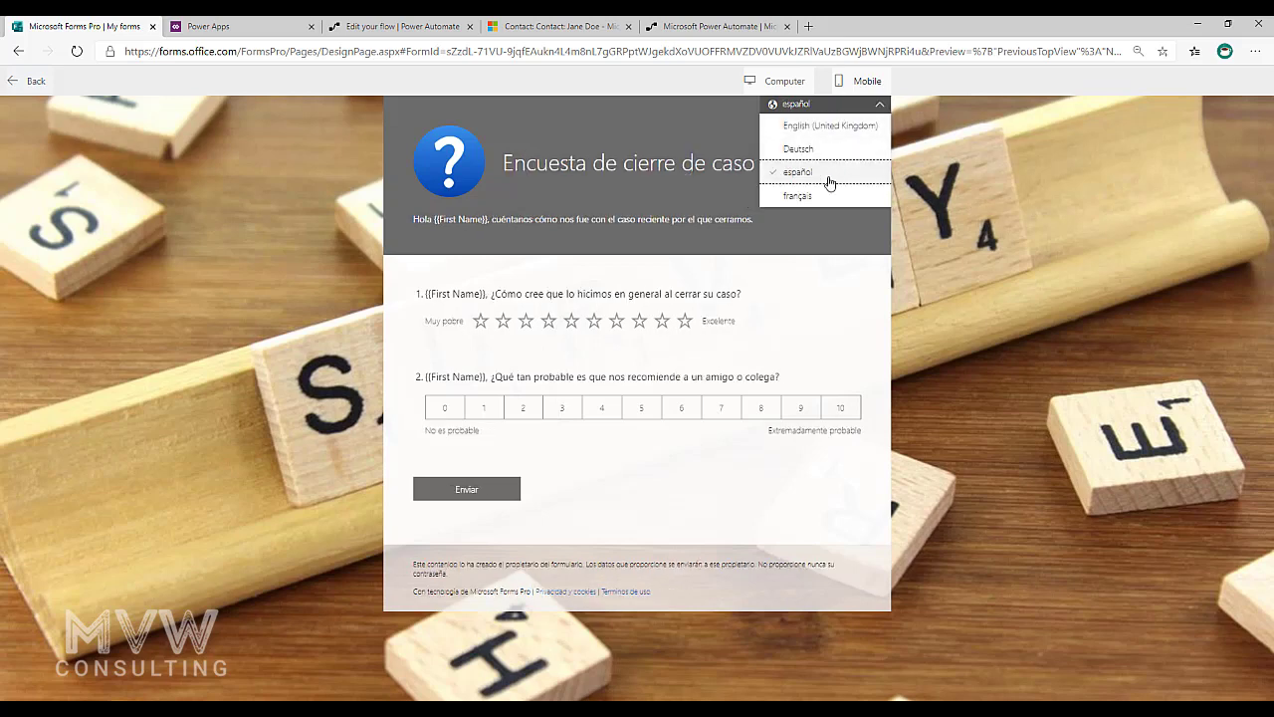
pyautogui.click(858, 196)
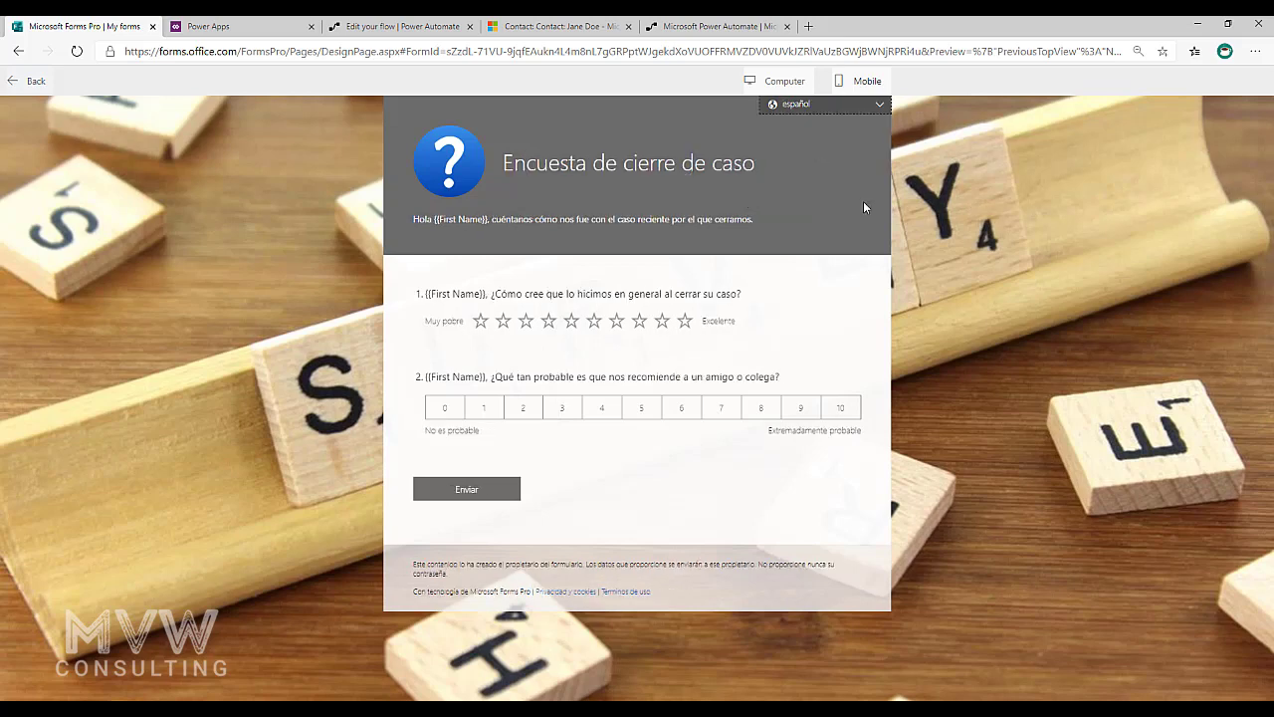
pyautogui.click(38, 86)
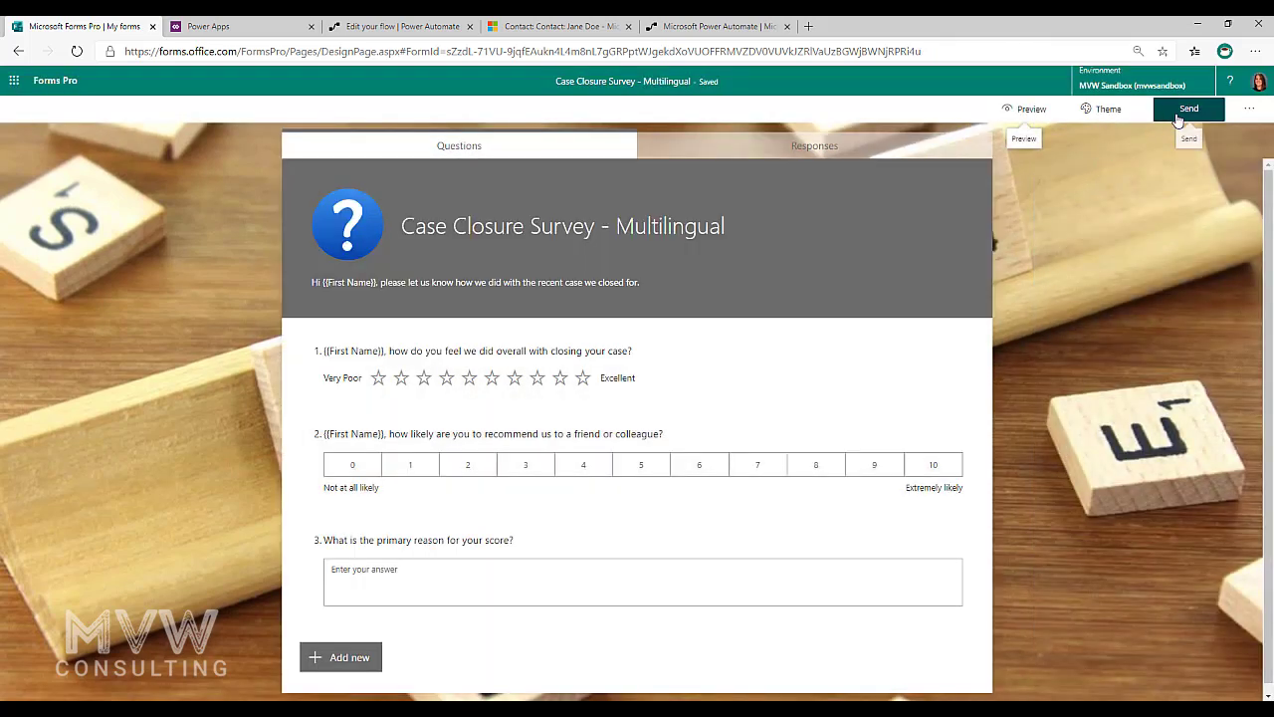
# Open the survey's email distribution and apply the English Request Feedback template to the message
pyautogui.click(1185, 112)
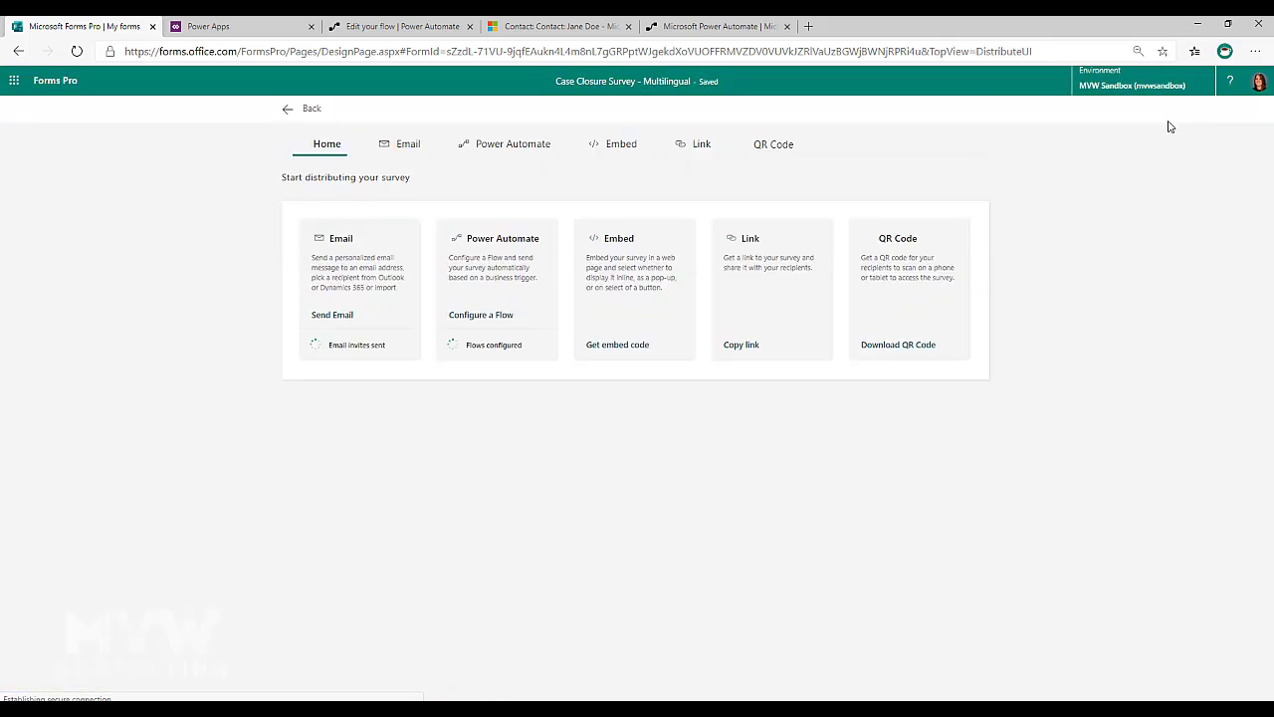
pyautogui.click(332, 315)
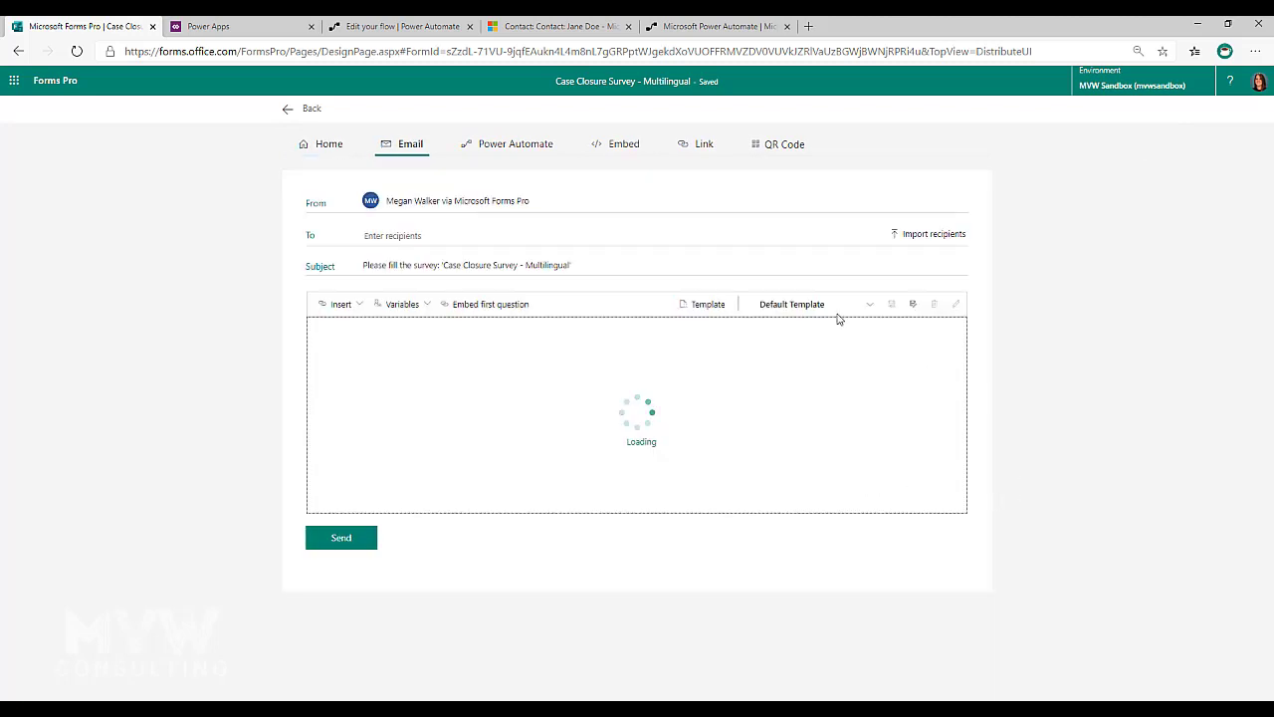
pyautogui.click(835, 307)
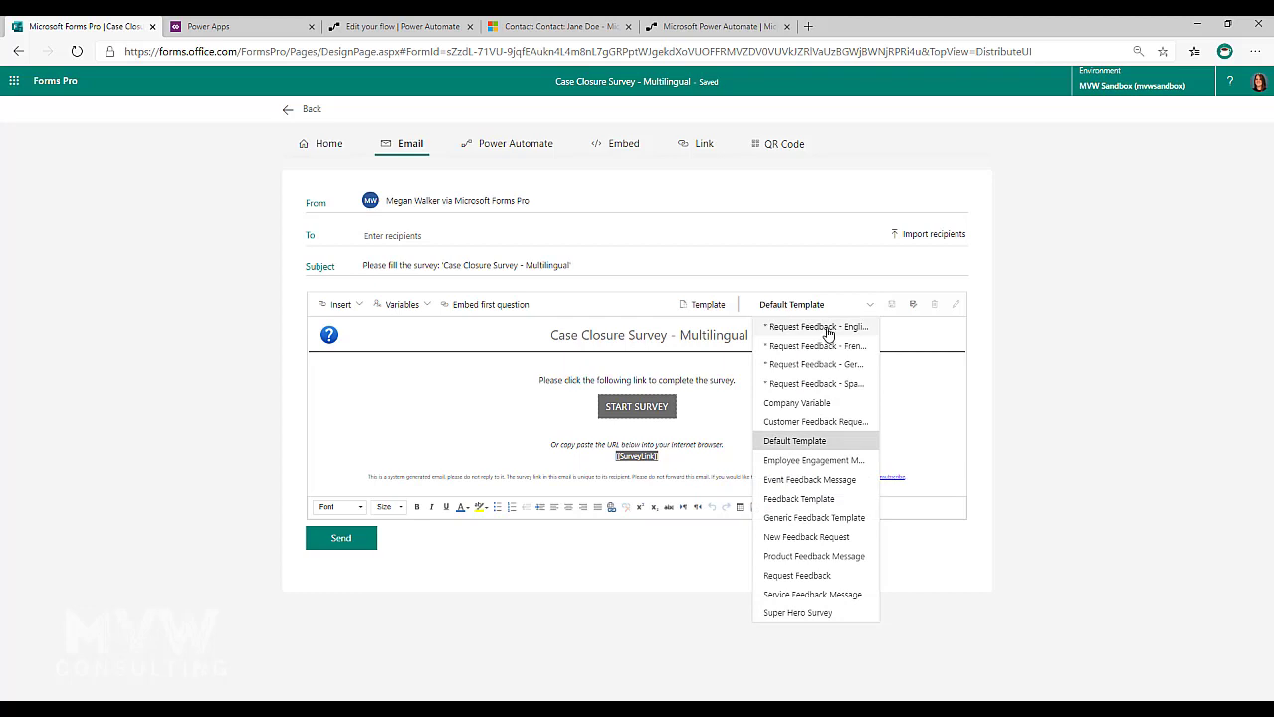
pyautogui.click(825, 328)
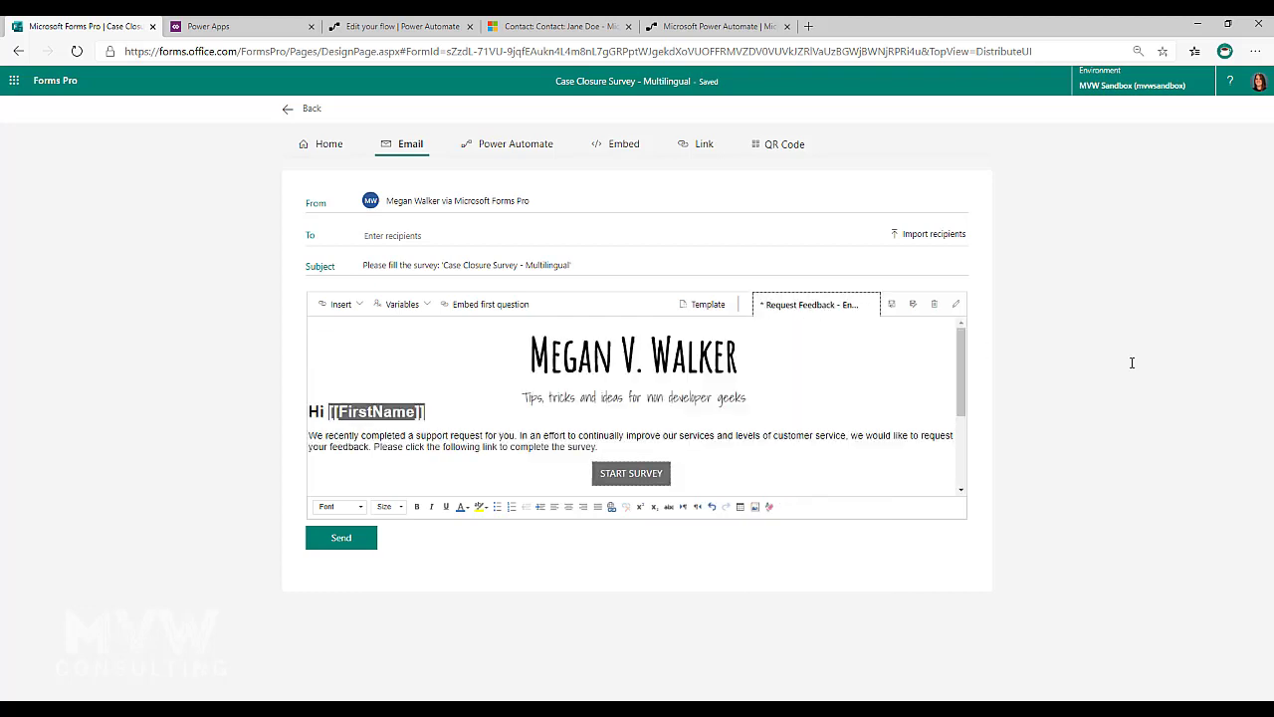
# Preview the French, German and Spanish Request Feedback templates in the survey email message
pyautogui.click(870, 311)
pyautogui.click(847, 343)
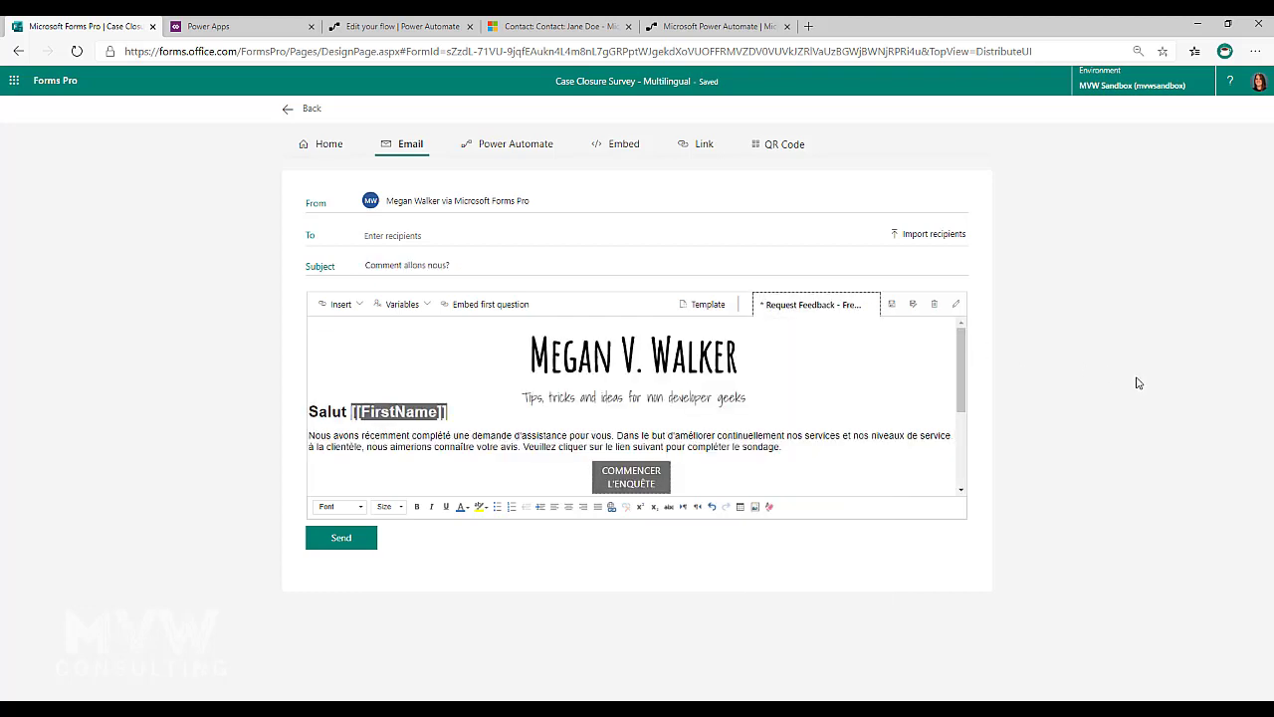
pyautogui.click(855, 311)
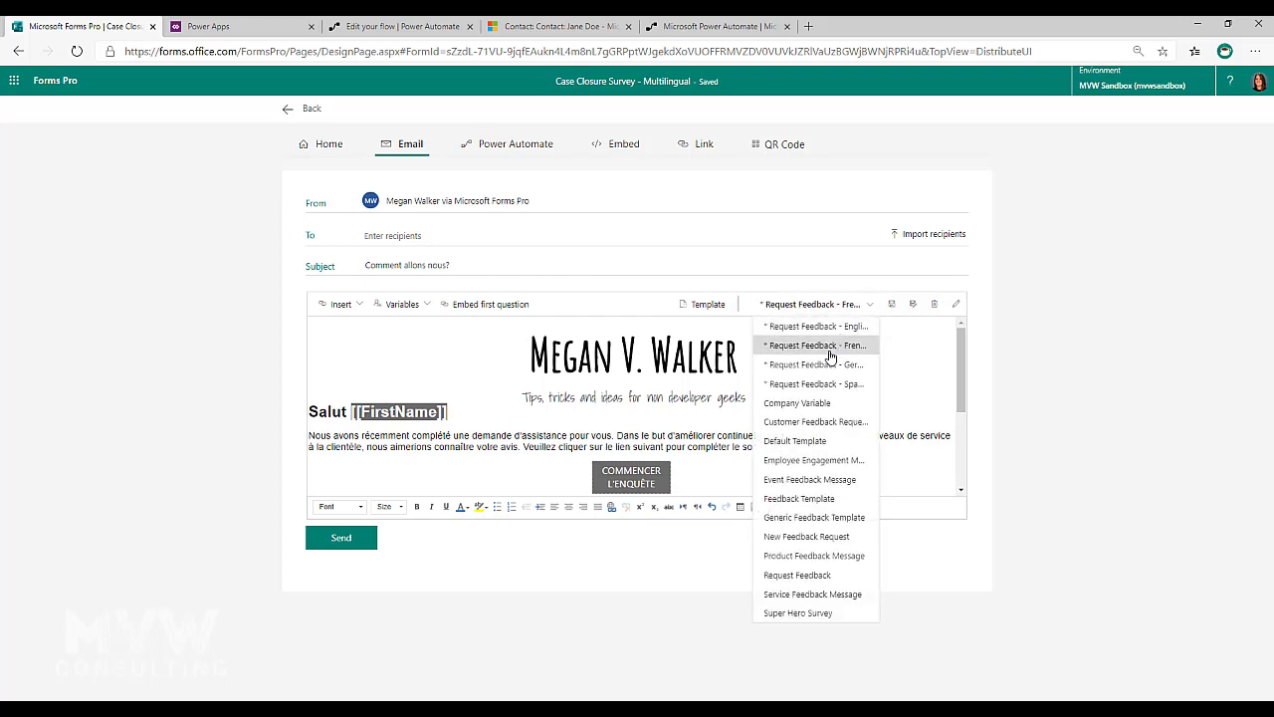
pyautogui.click(826, 364)
pyautogui.click(839, 304)
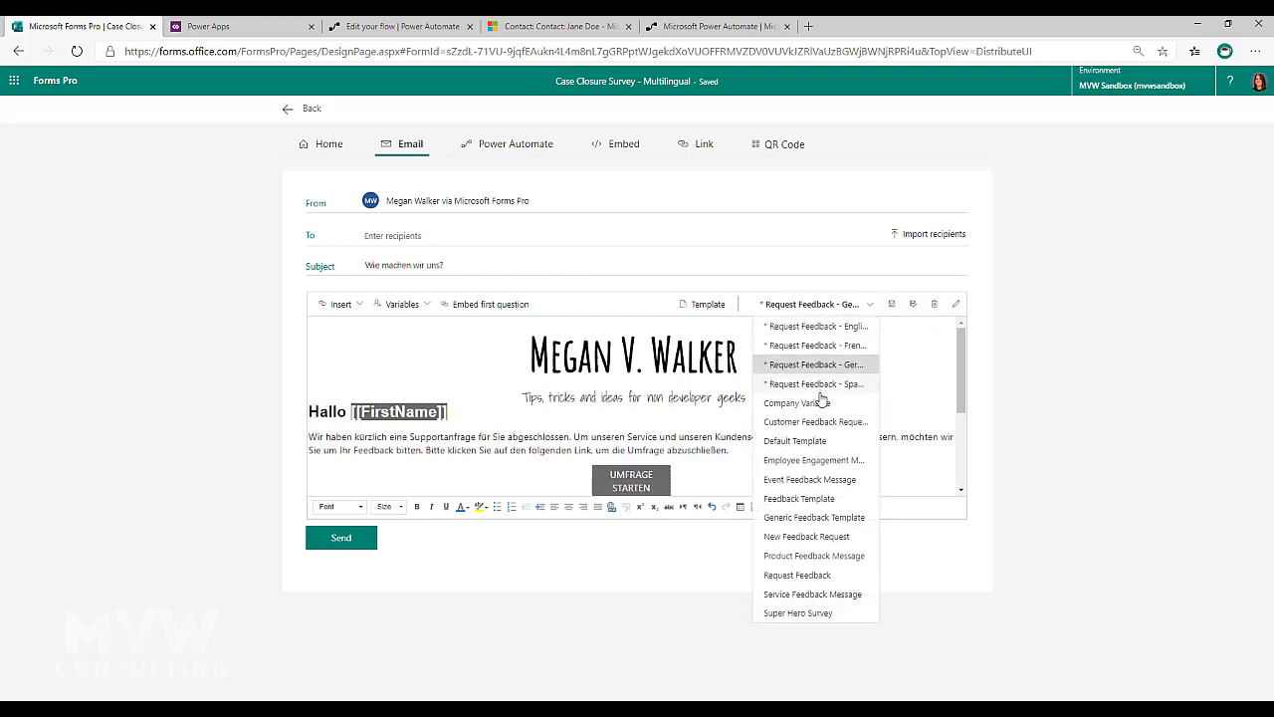
pyautogui.click(819, 385)
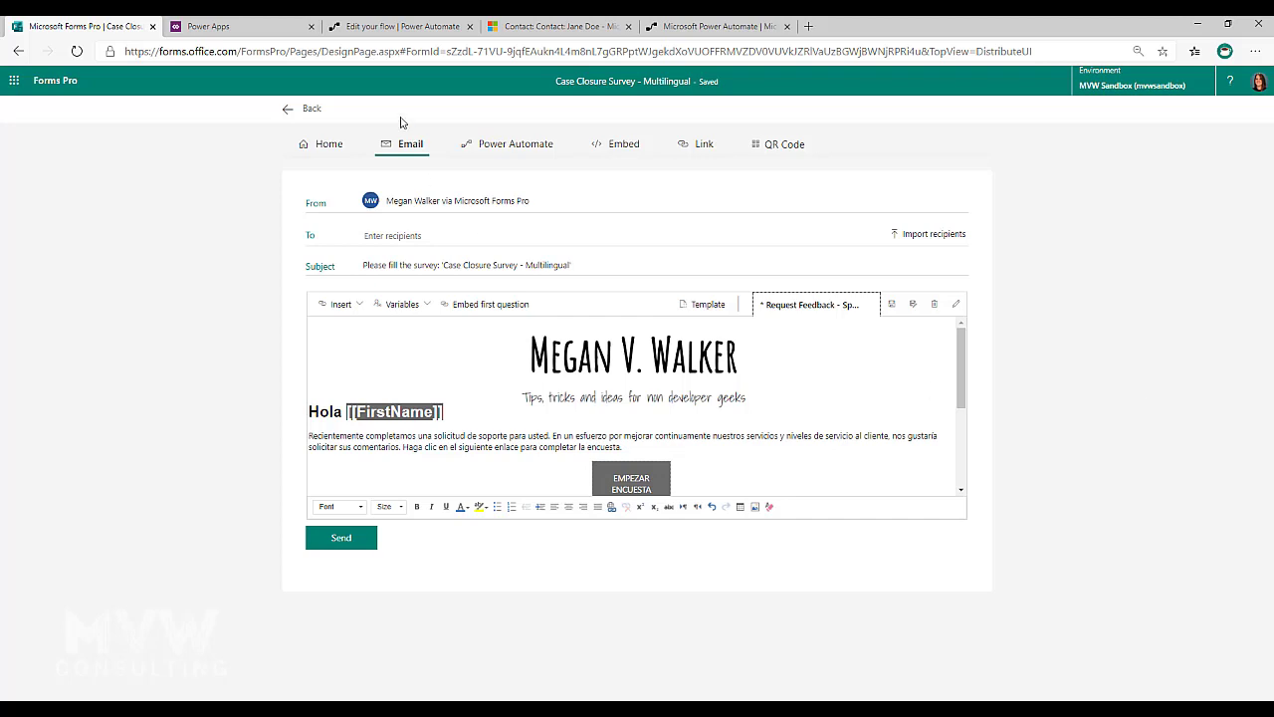
# Switch to Power Apps and open the option set of the Contact entity's Preferred Language field for editing
pyautogui.click(252, 29)
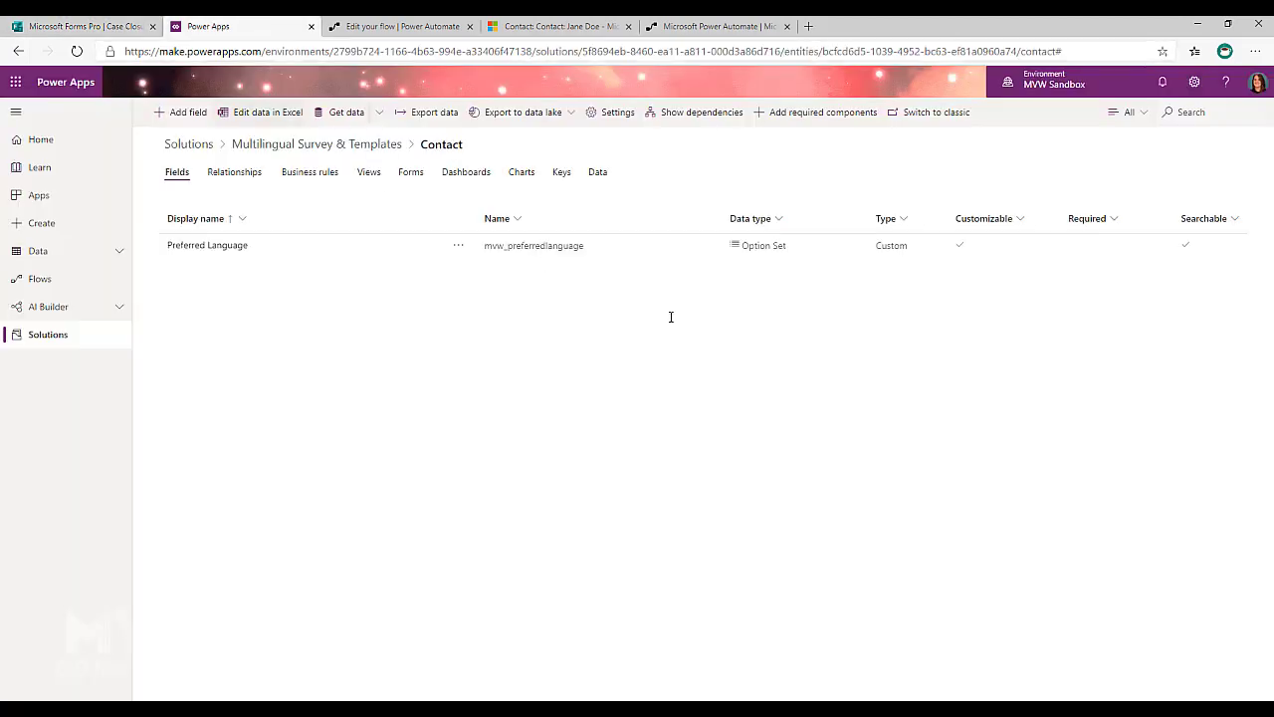
pyautogui.click(179, 256)
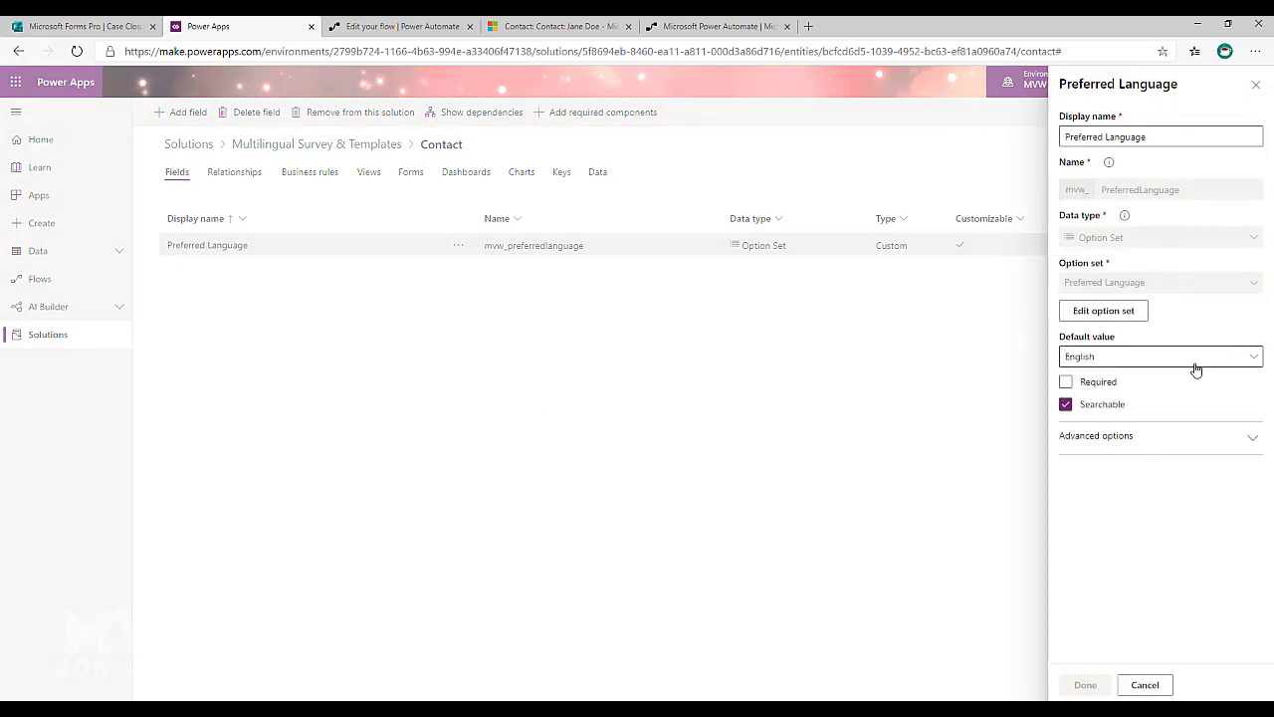
pyautogui.click(1101, 315)
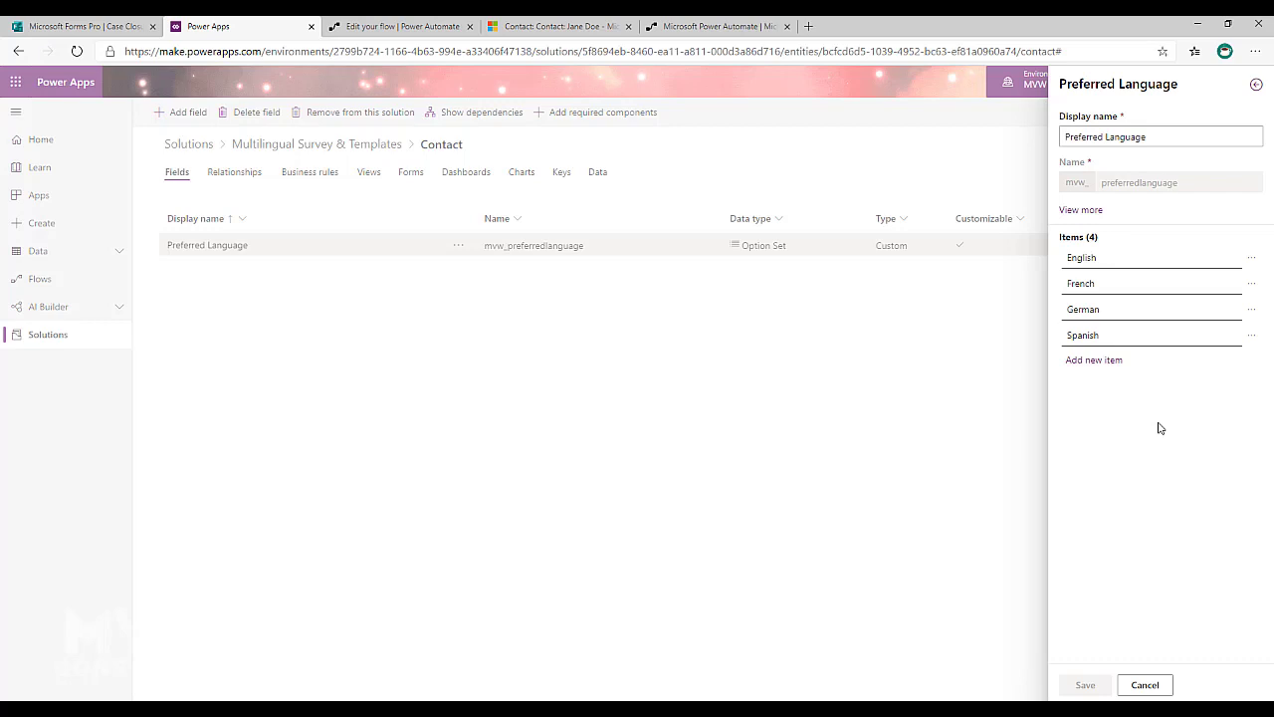
# Inspect the numeric values behind the English and French options, and close the Preferred Language field without saving
pyautogui.click(1252, 259)
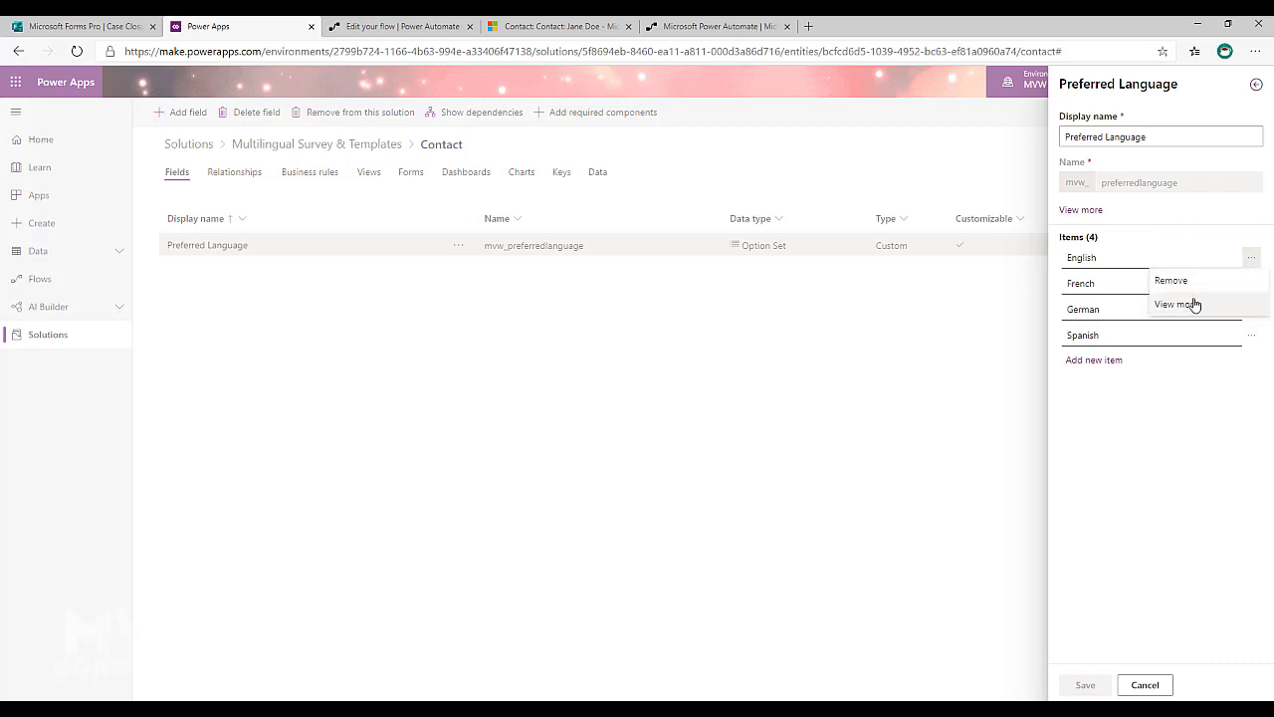
pyautogui.click(1199, 304)
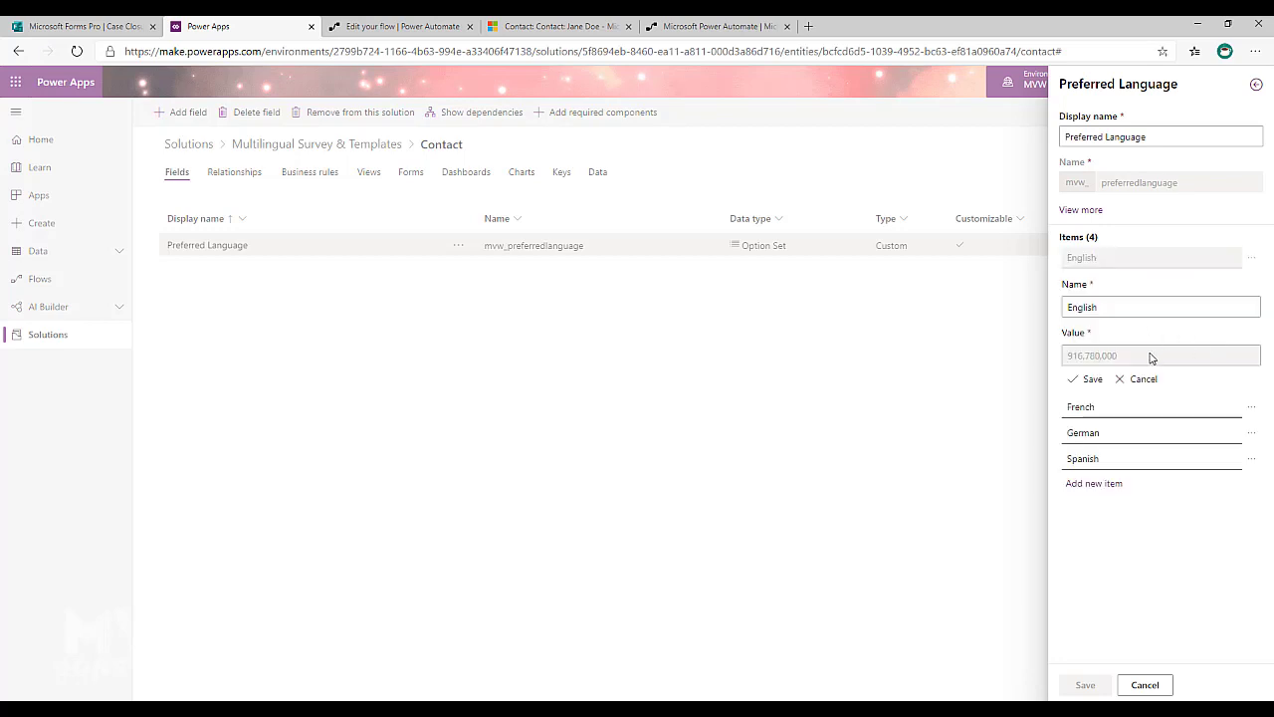
pyautogui.moveTo(1137, 361); pyautogui.dragTo(1032, 361)
pyautogui.click(1251, 407)
pyautogui.click(1191, 464)
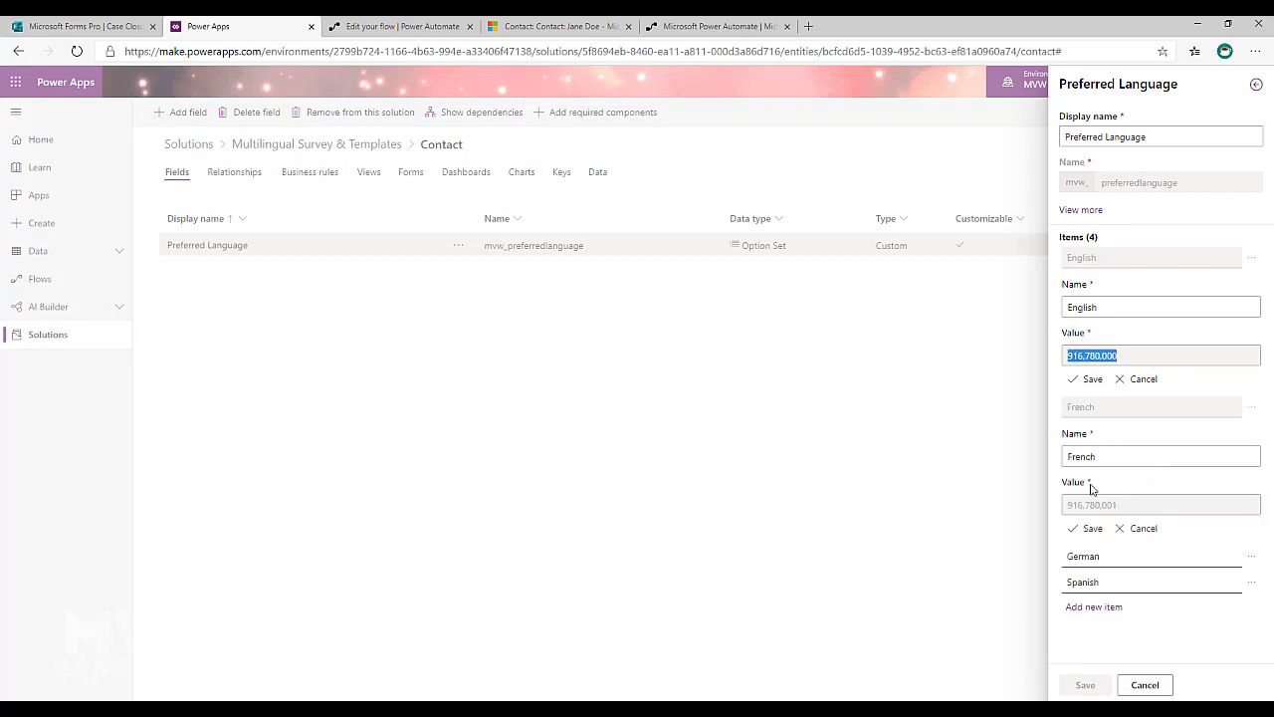
pyautogui.moveTo(1123, 507); pyautogui.dragTo(1058, 515)
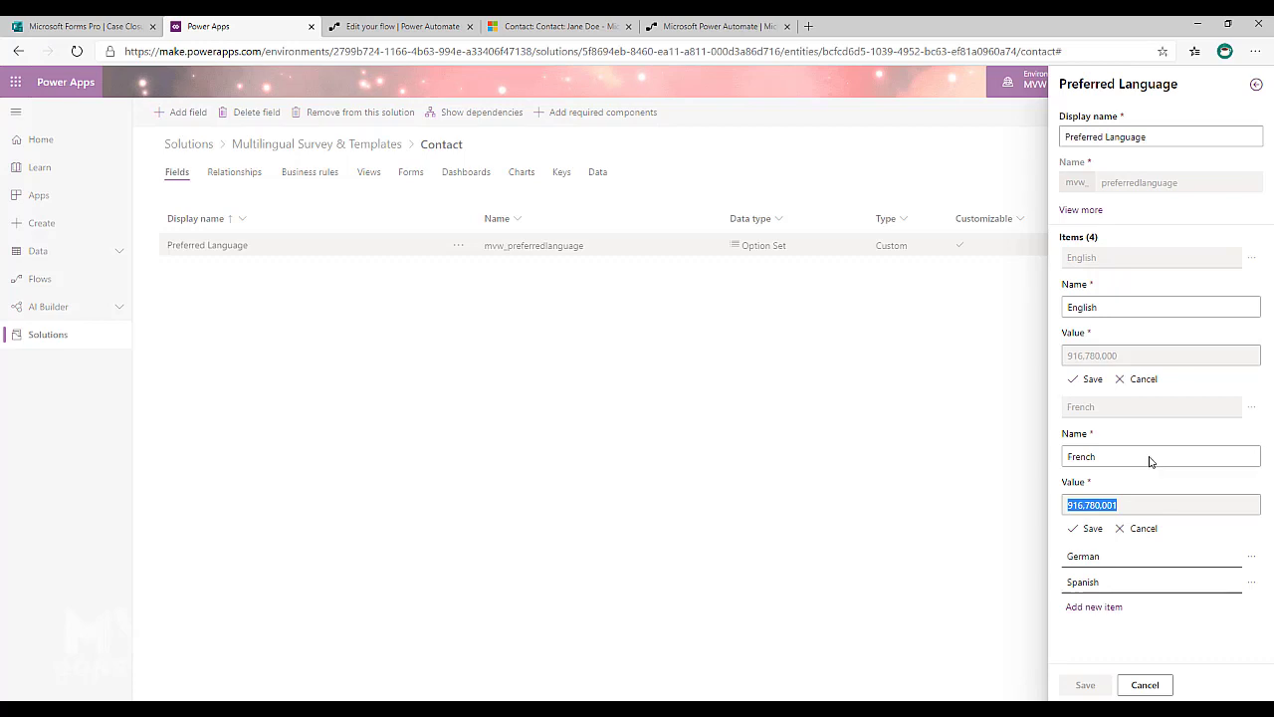
pyautogui.click(1143, 685)
pyautogui.click(780, 436)
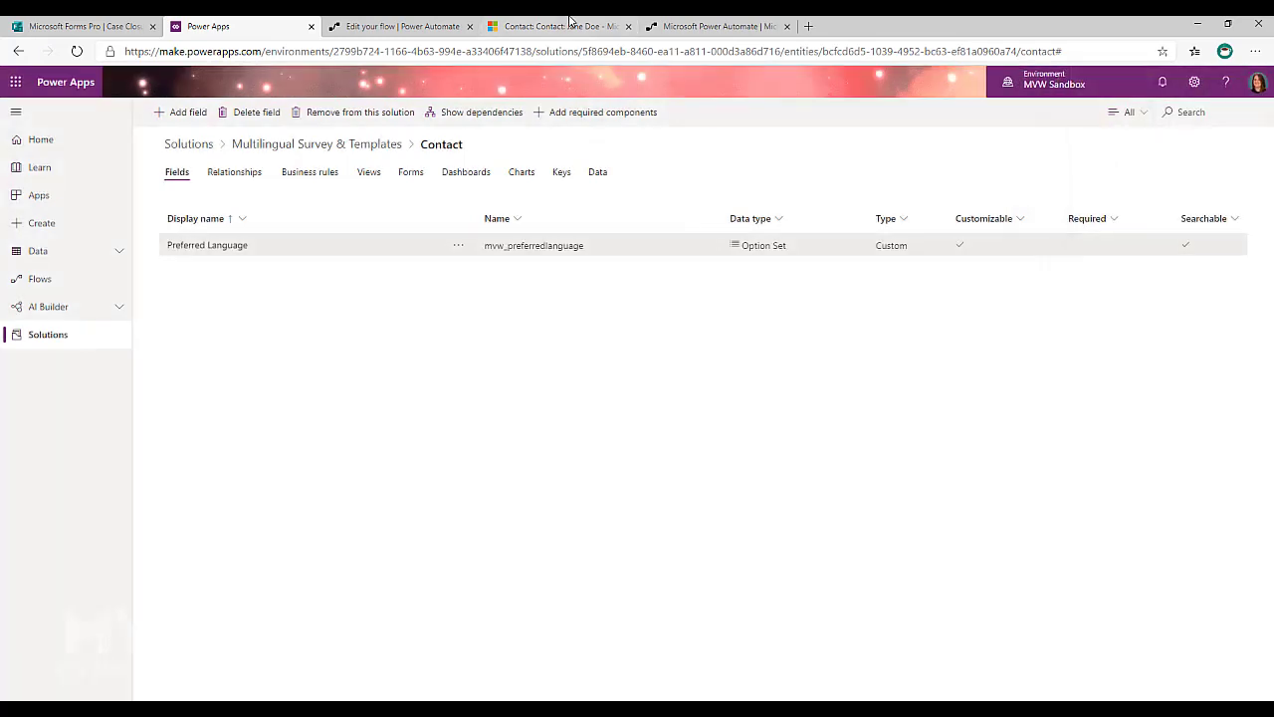
# Switch to the Dynamics 365 contact record and view the Preferred Language choices without changing the selection
pyautogui.click(562, 25)
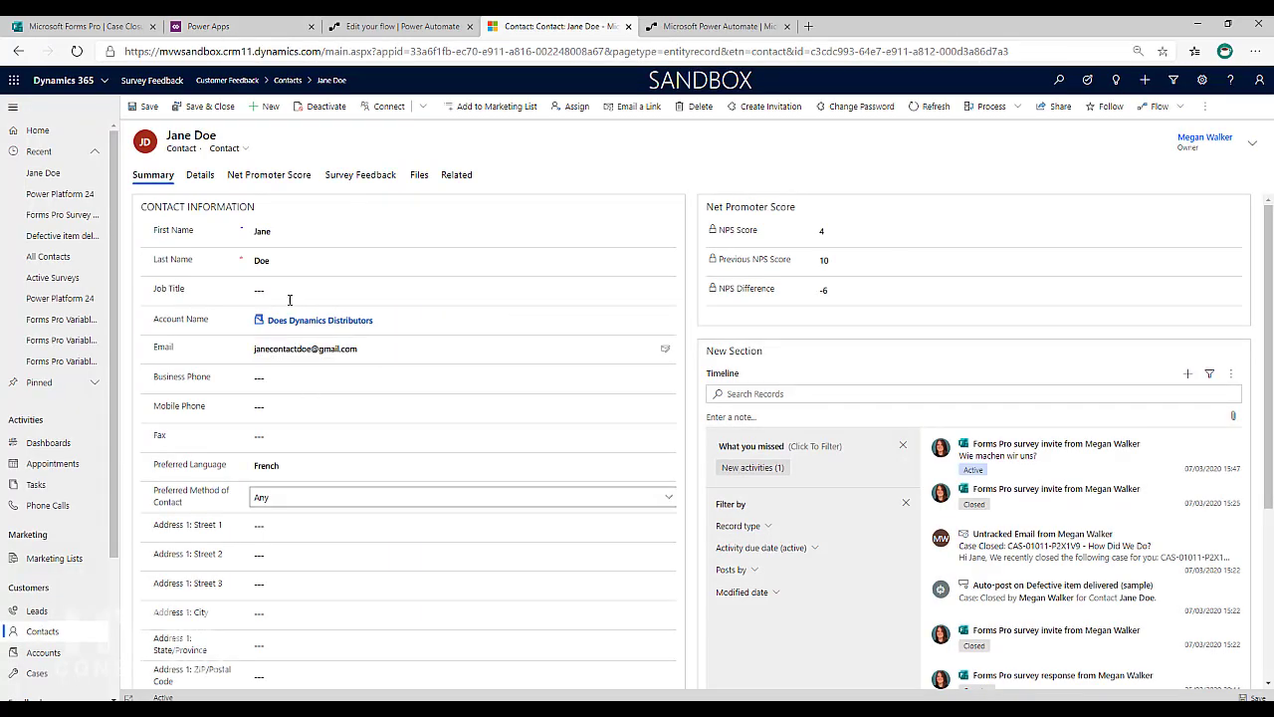
pyautogui.click(448, 466)
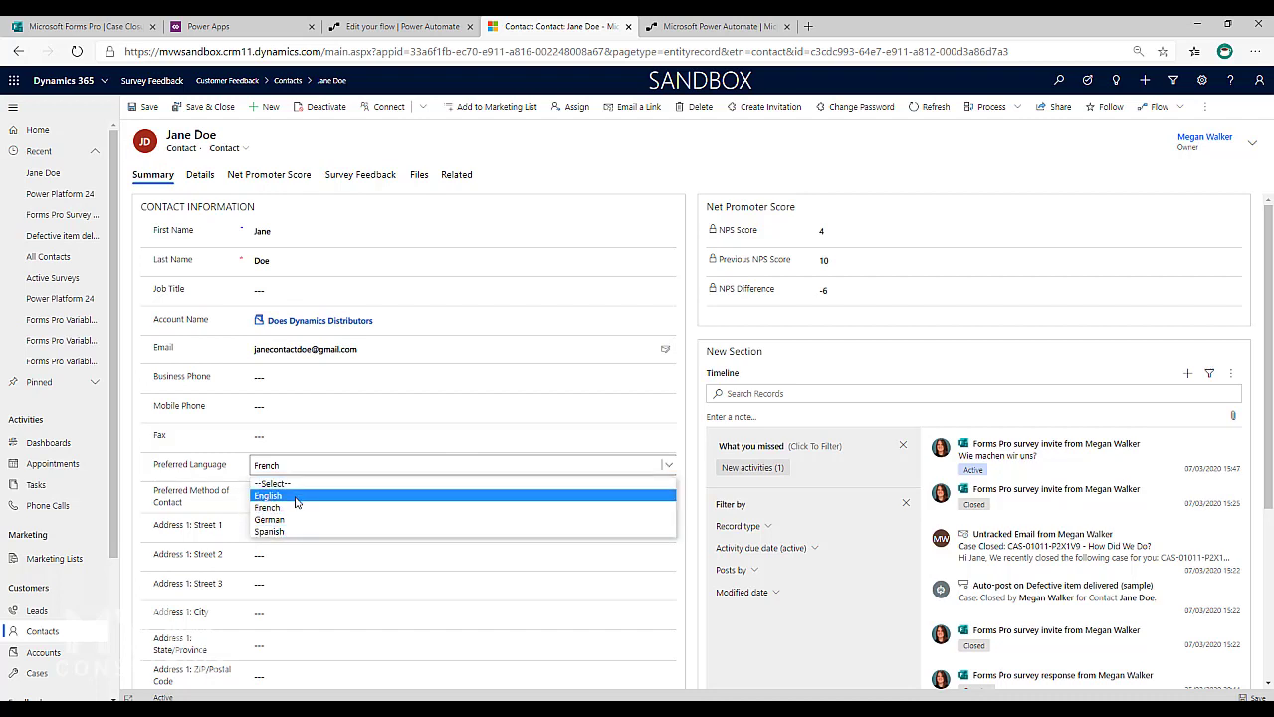
pyautogui.click(148, 483)
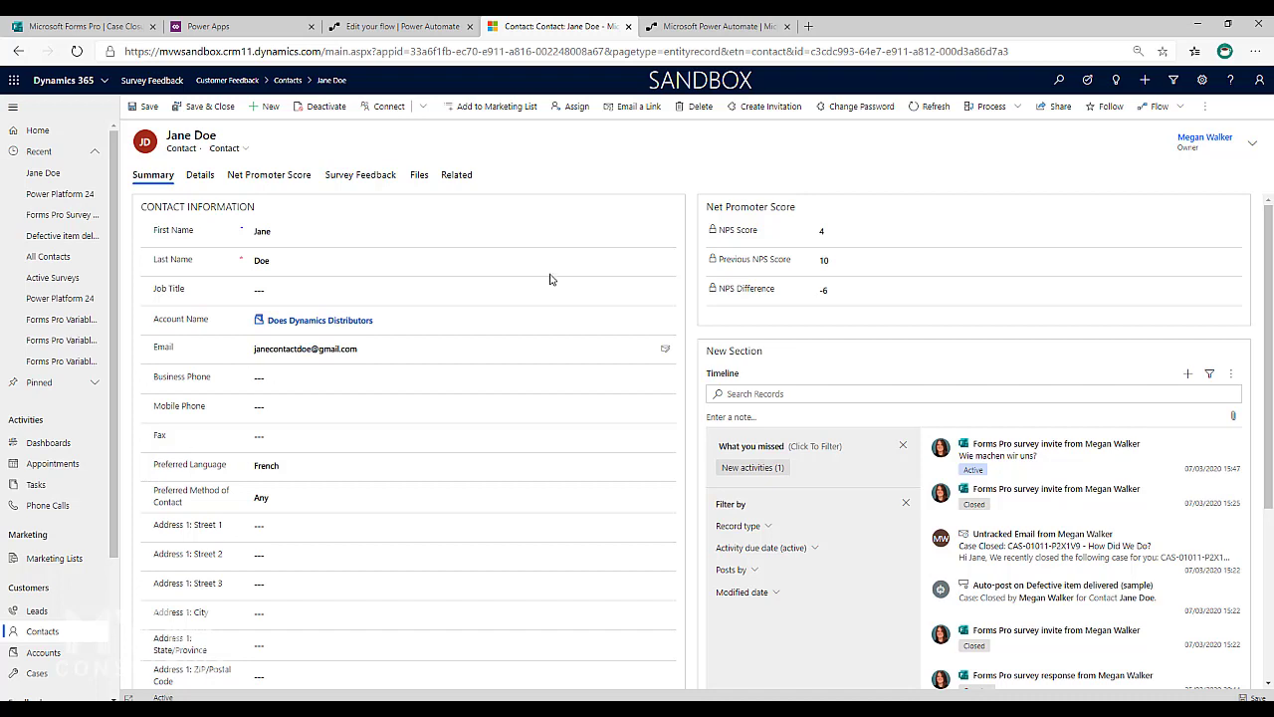
# Switch to the Multilingual Survey and Templates flow in Power Automate and review the Check Case Is Closed trigger and its trigger conditions
pyautogui.click(785, 26)
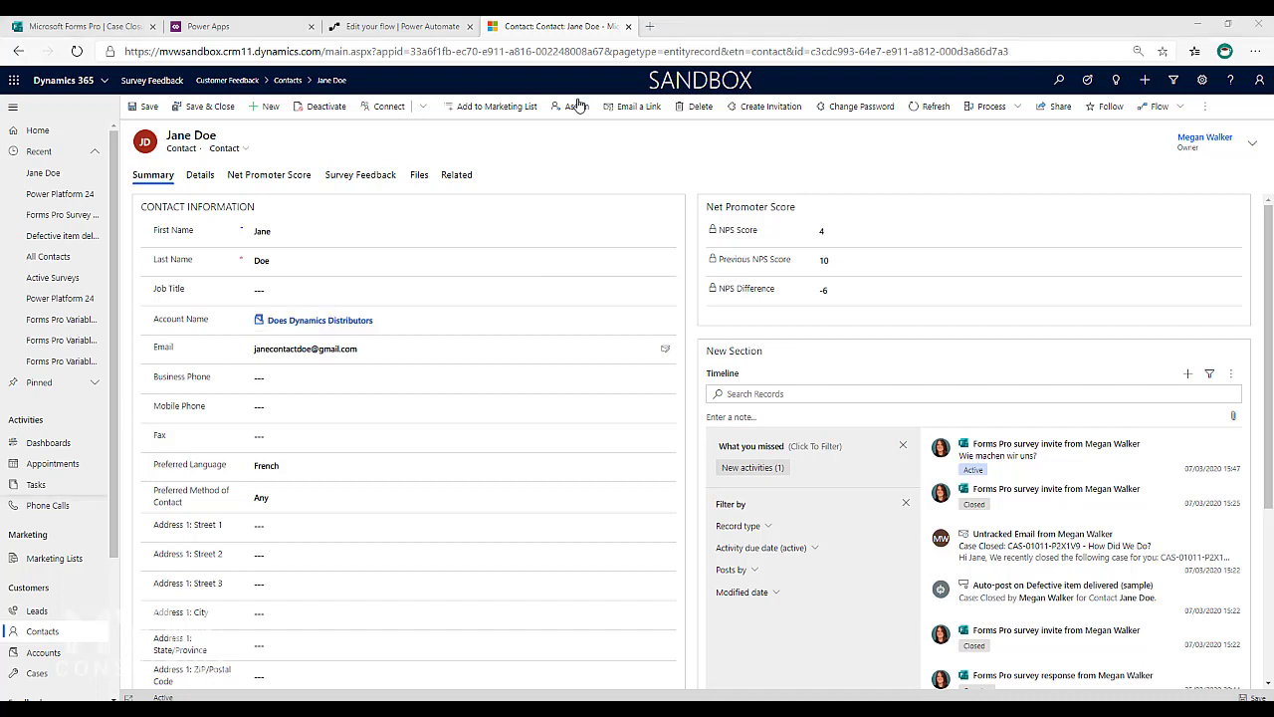
pyautogui.click(387, 25)
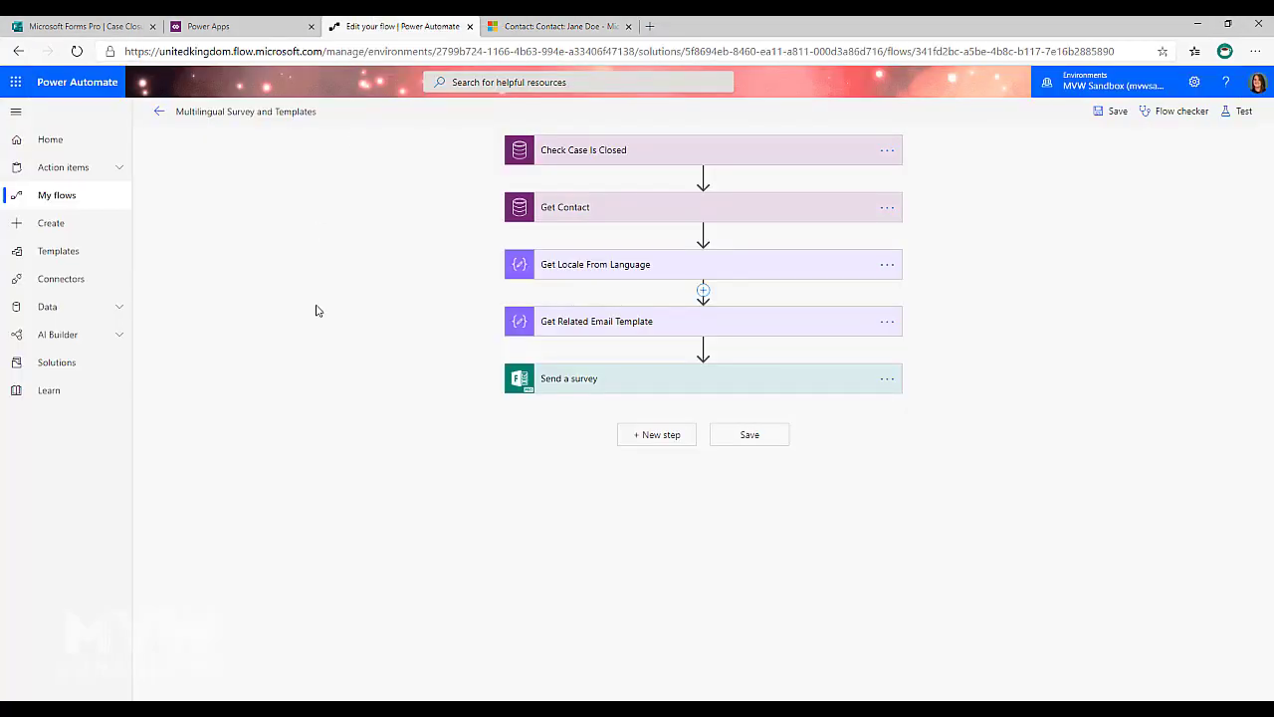
pyautogui.click(585, 159)
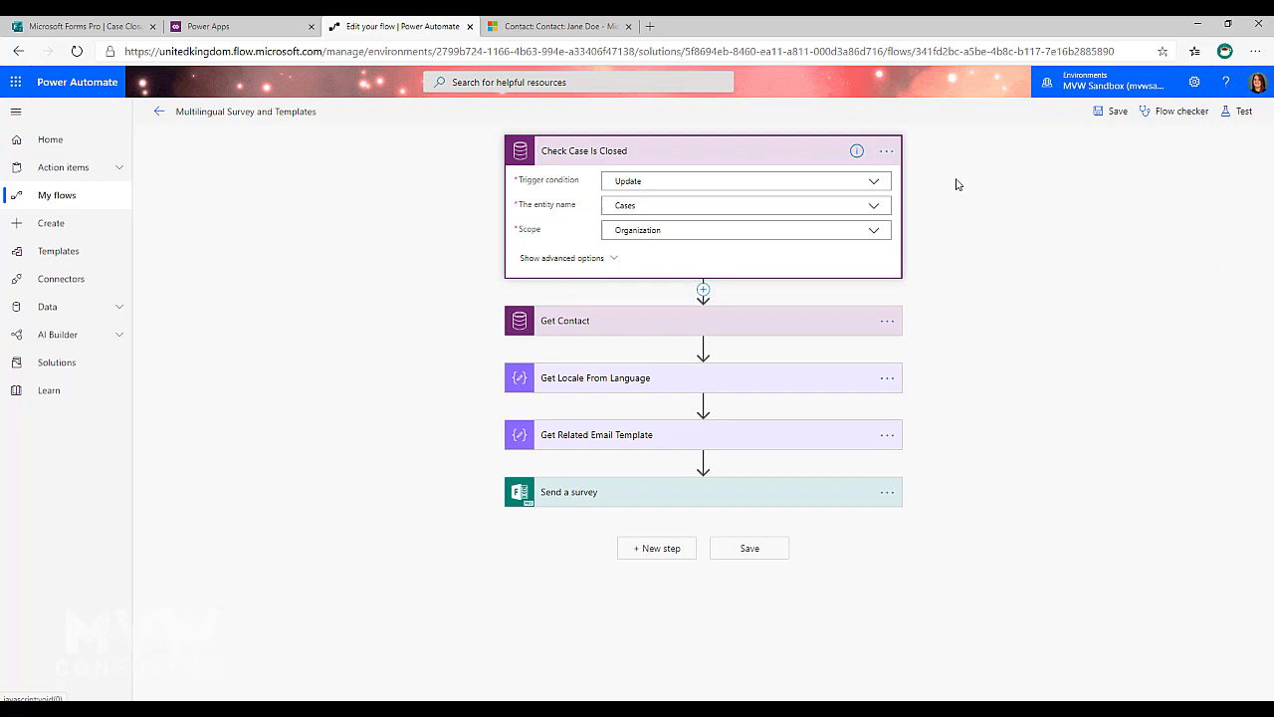
pyautogui.click(886, 152)
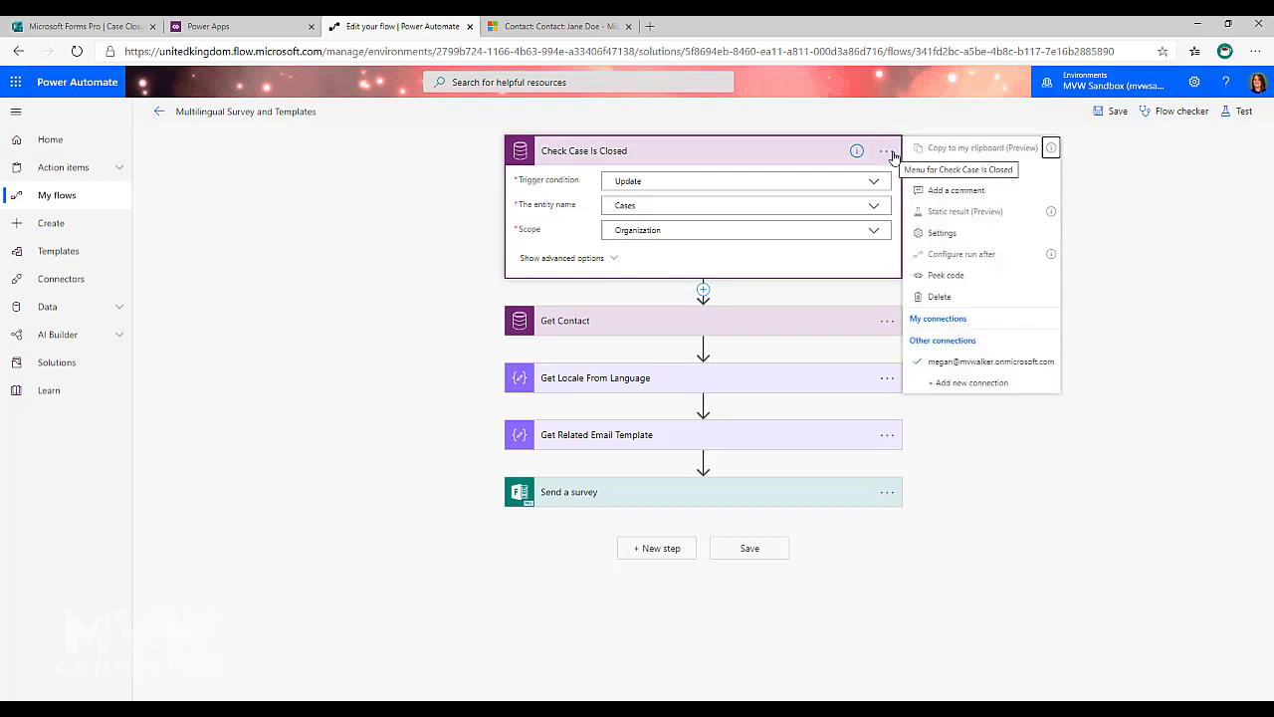
pyautogui.click(953, 235)
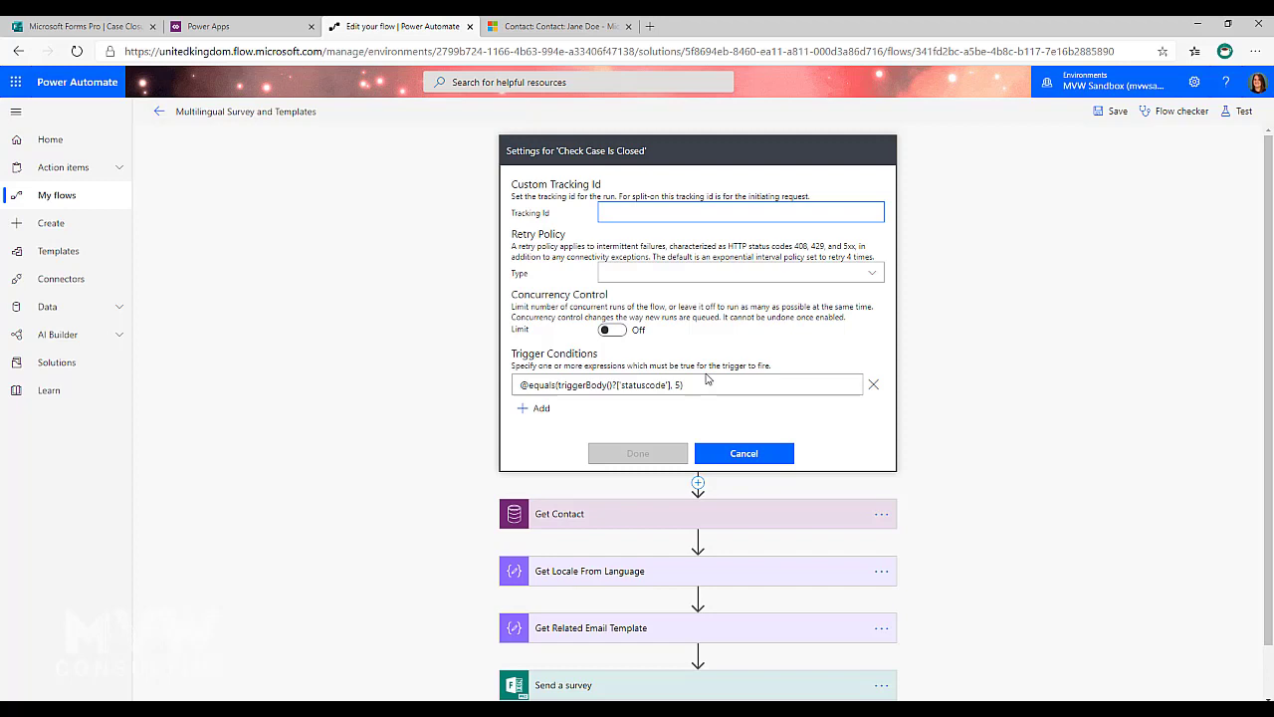
pyautogui.hotkey('shift', 'Tab')
pyautogui.press('Return')
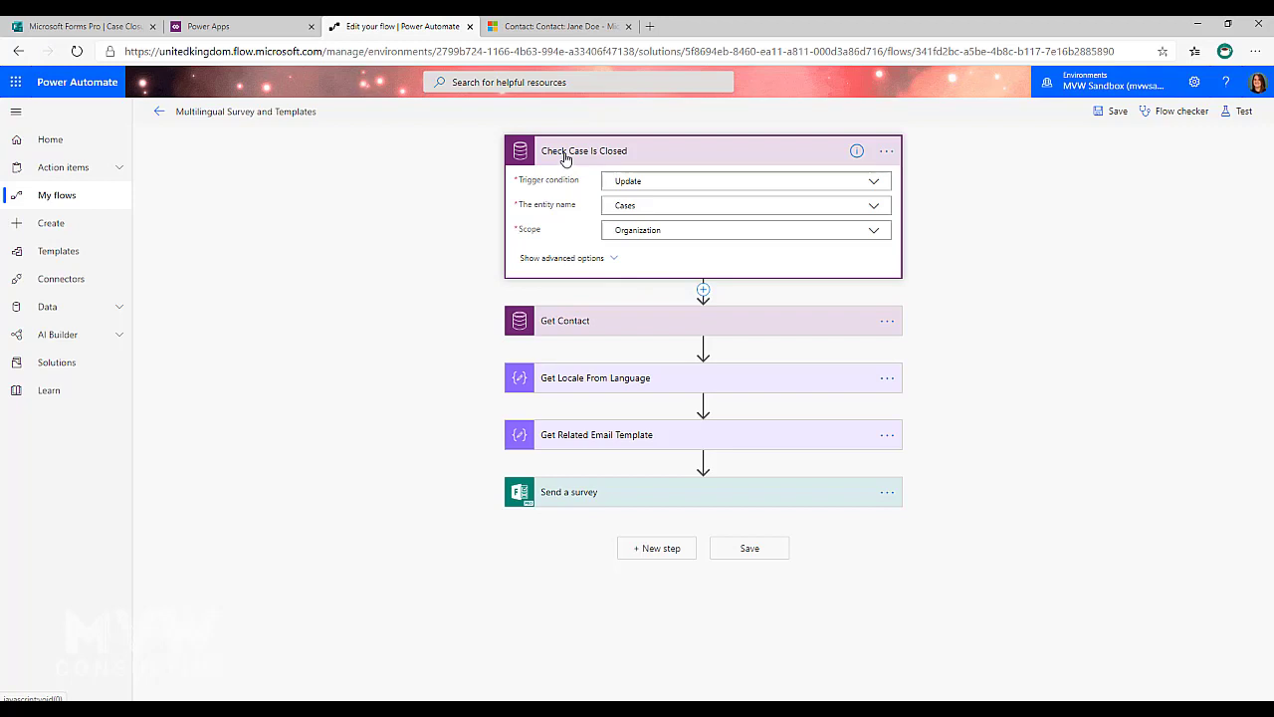
pyautogui.click(563, 159)
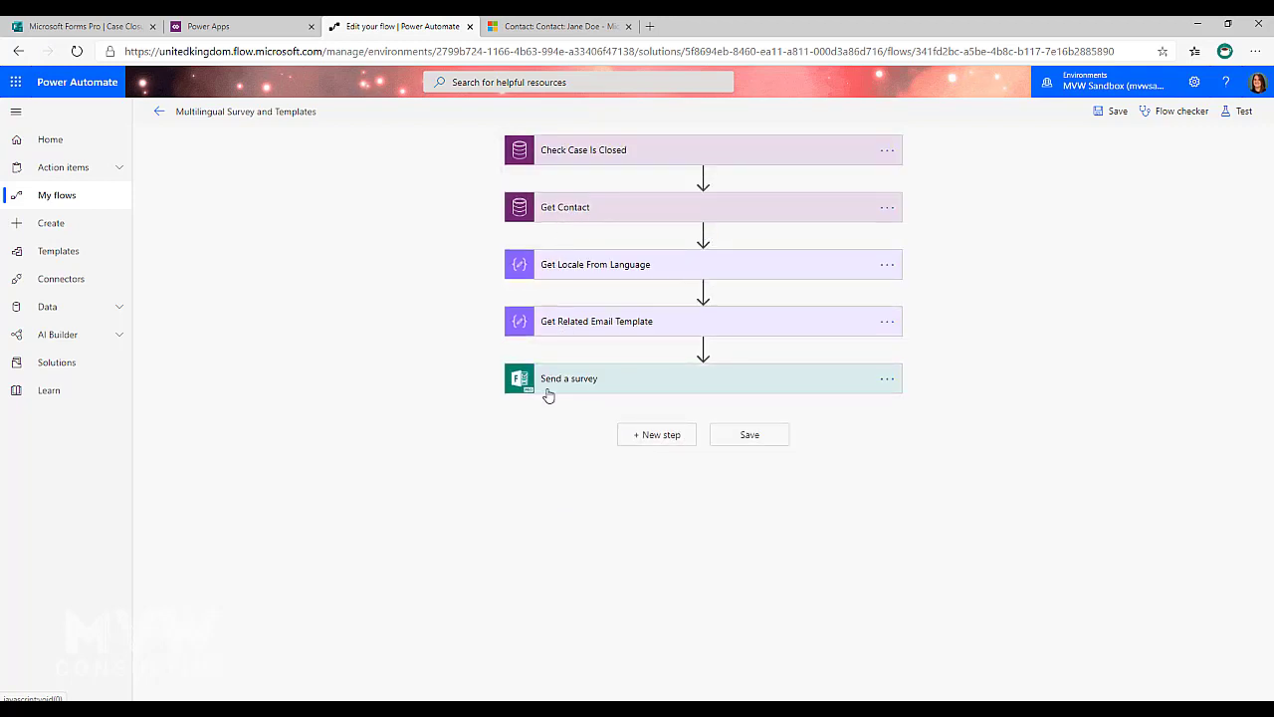
# Examine the if expressions in the Get Locale From Language and Get Related Email Template actions
pyautogui.click(600, 267)
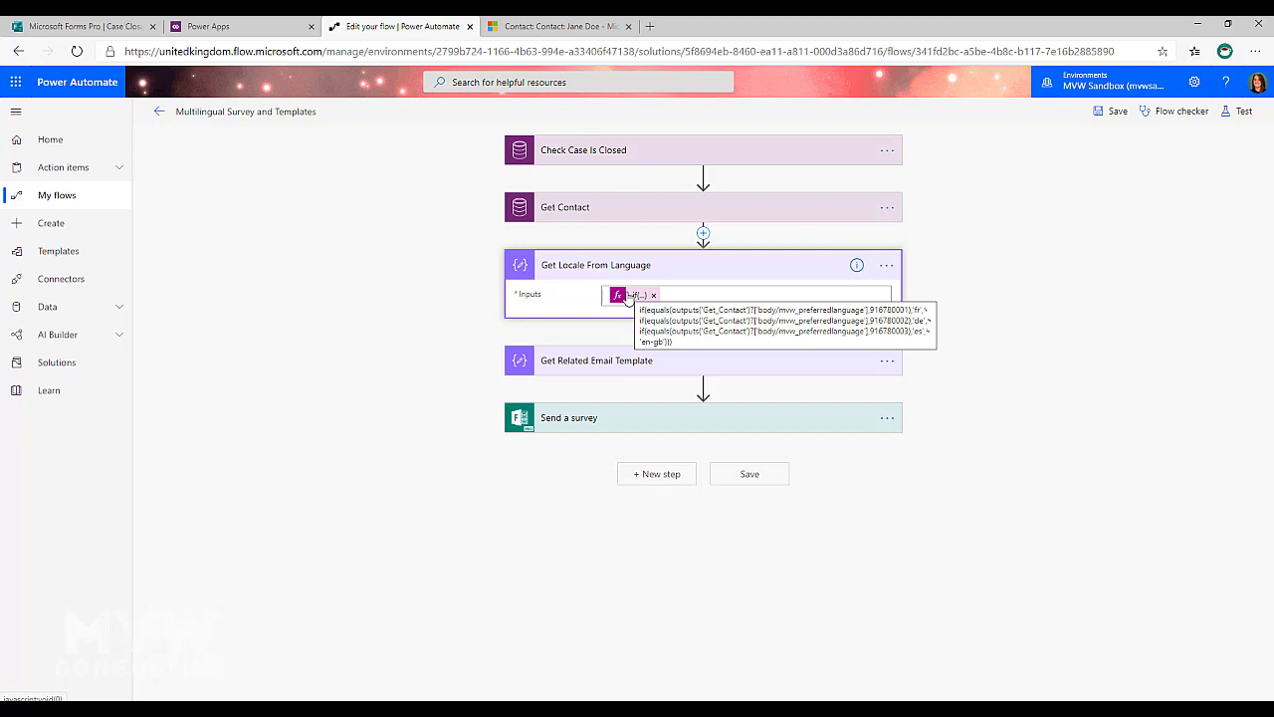
pyautogui.click(636, 295)
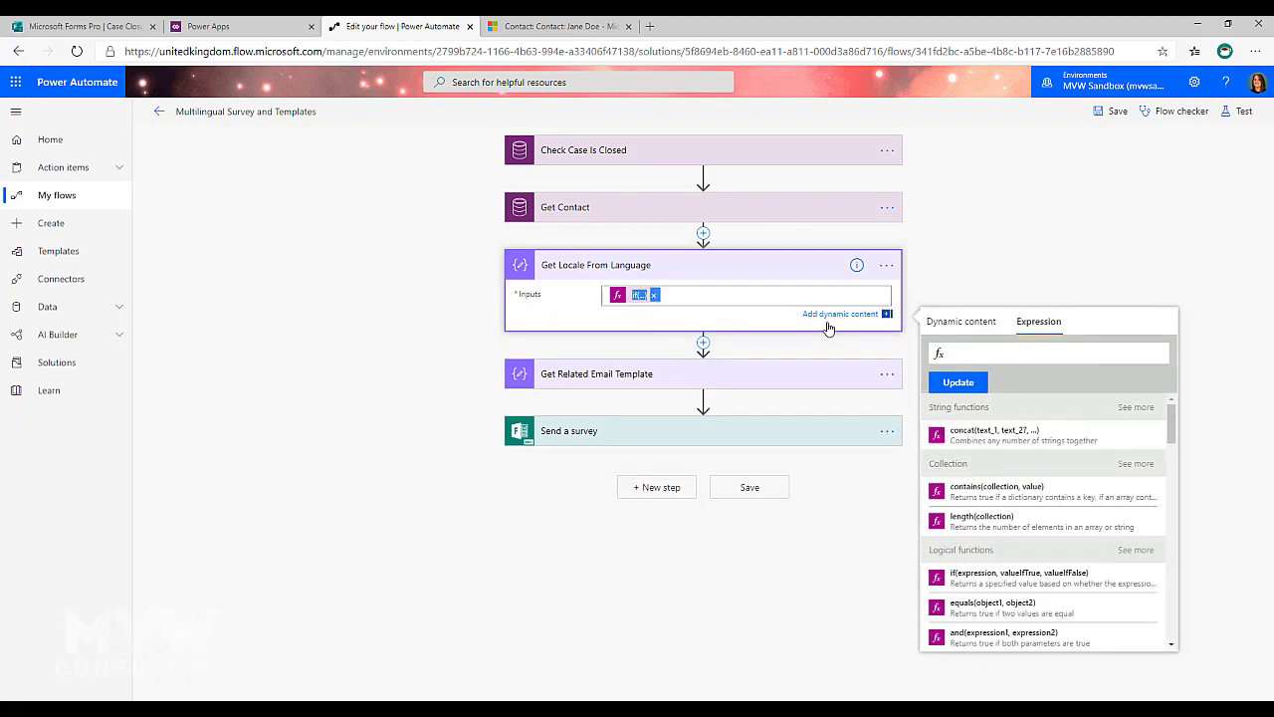
pyautogui.click(944, 331)
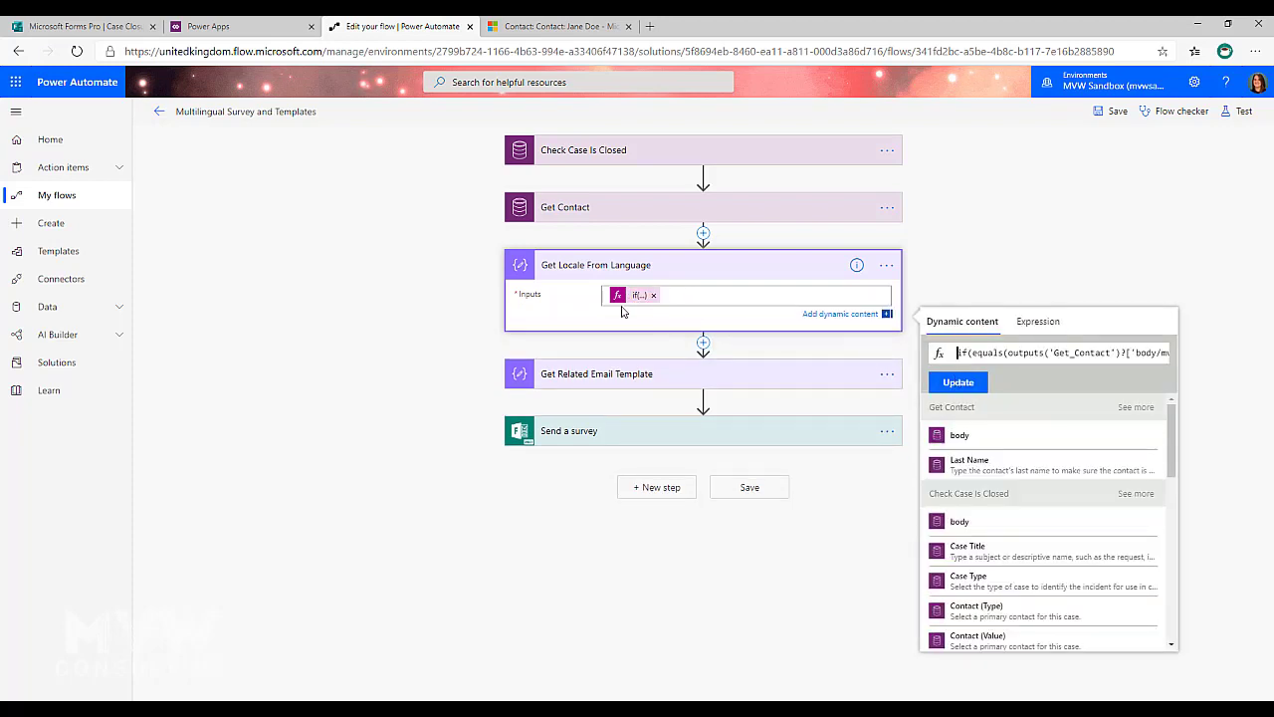
pyautogui.click(694, 298)
pyautogui.click(1047, 325)
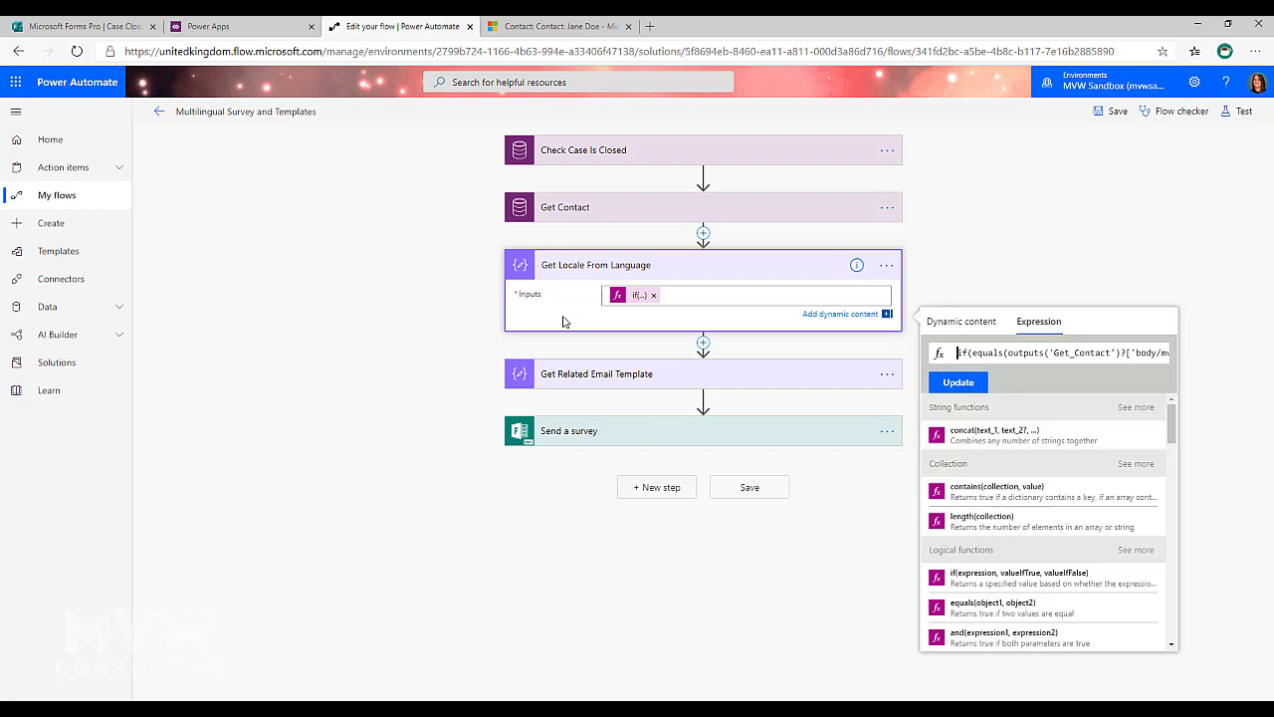
pyautogui.click(575, 363)
pyautogui.click(574, 331)
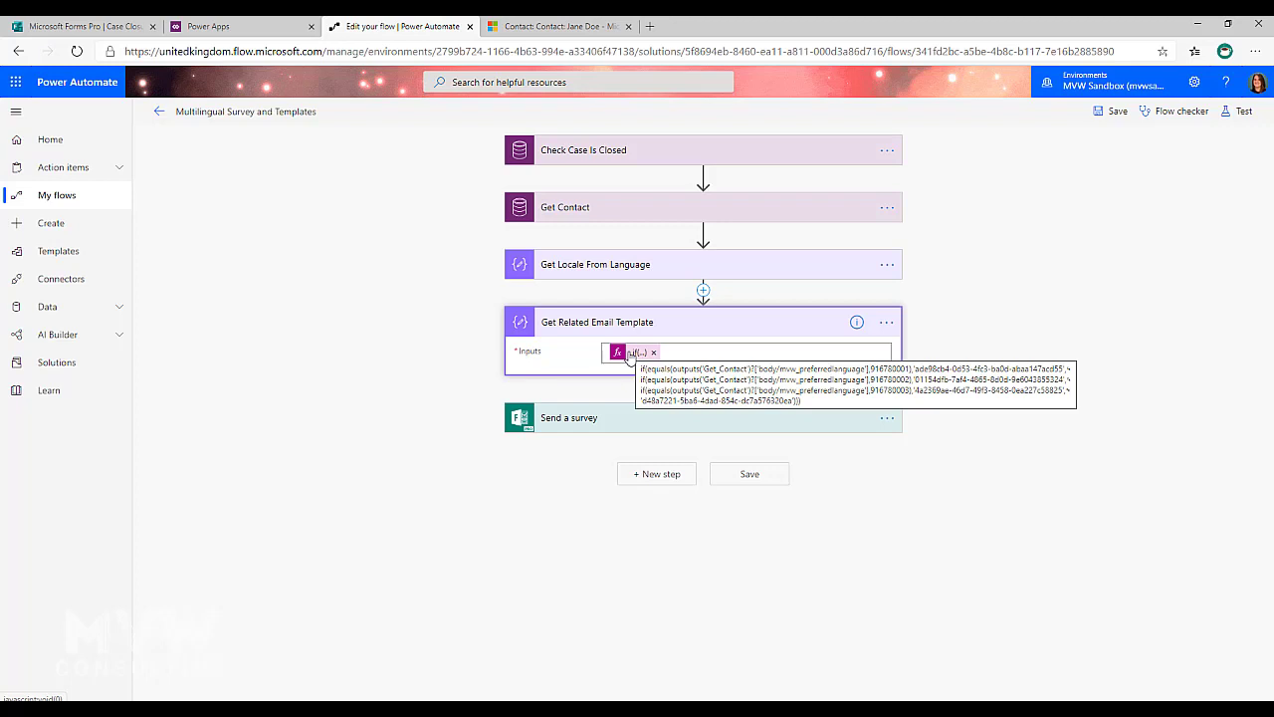
# In the Send a survey action, show the advanced options and set the email template to * Request Feedback - English
pyautogui.click(558, 422)
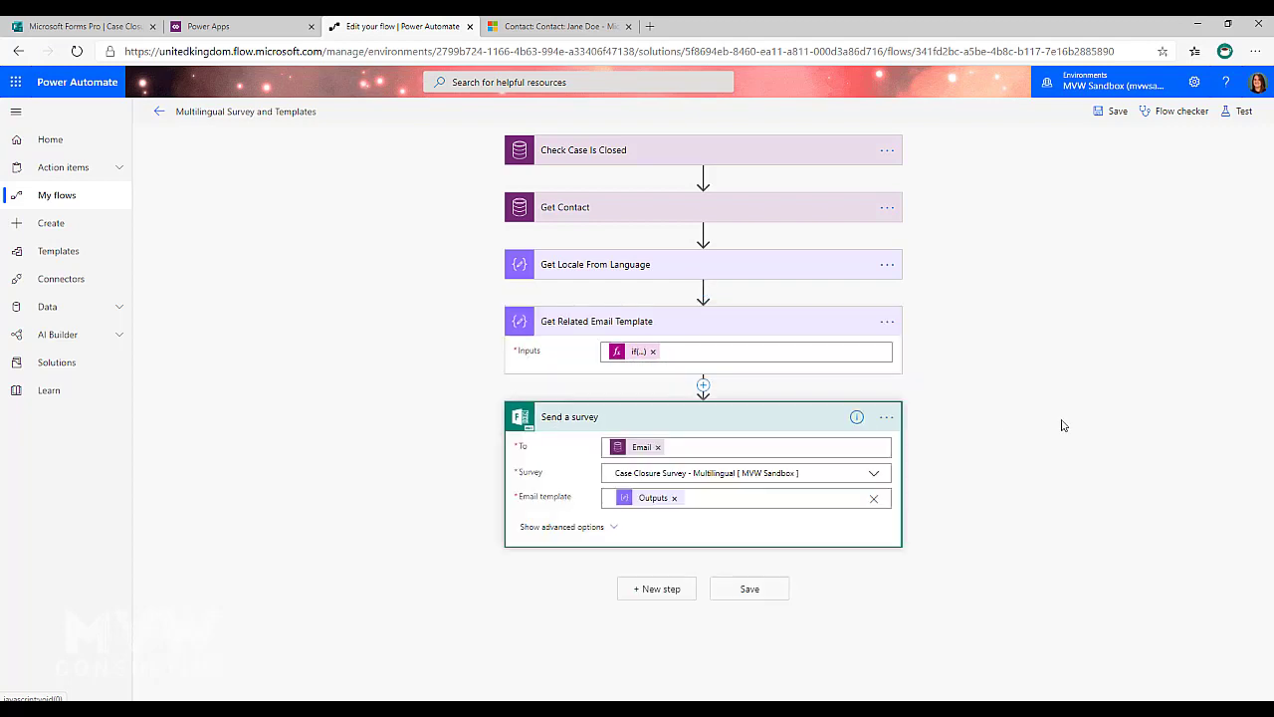
pyautogui.click(560, 527)
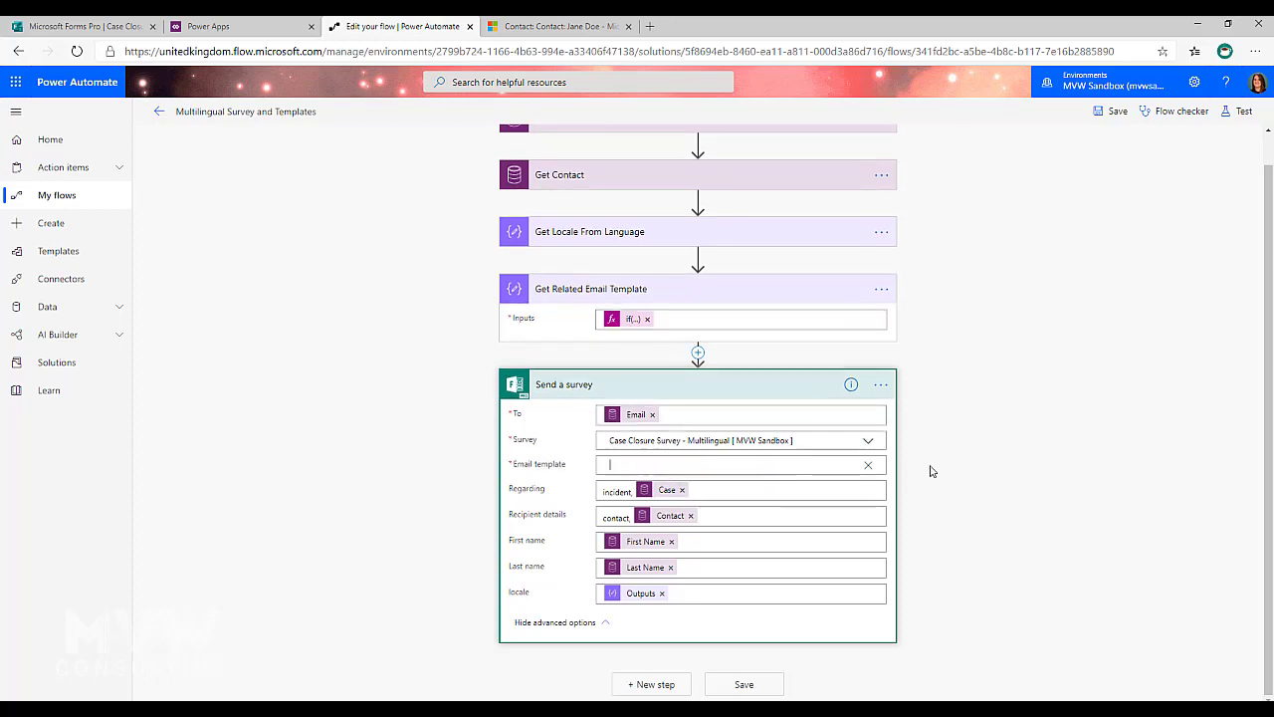
pyautogui.click(868, 464)
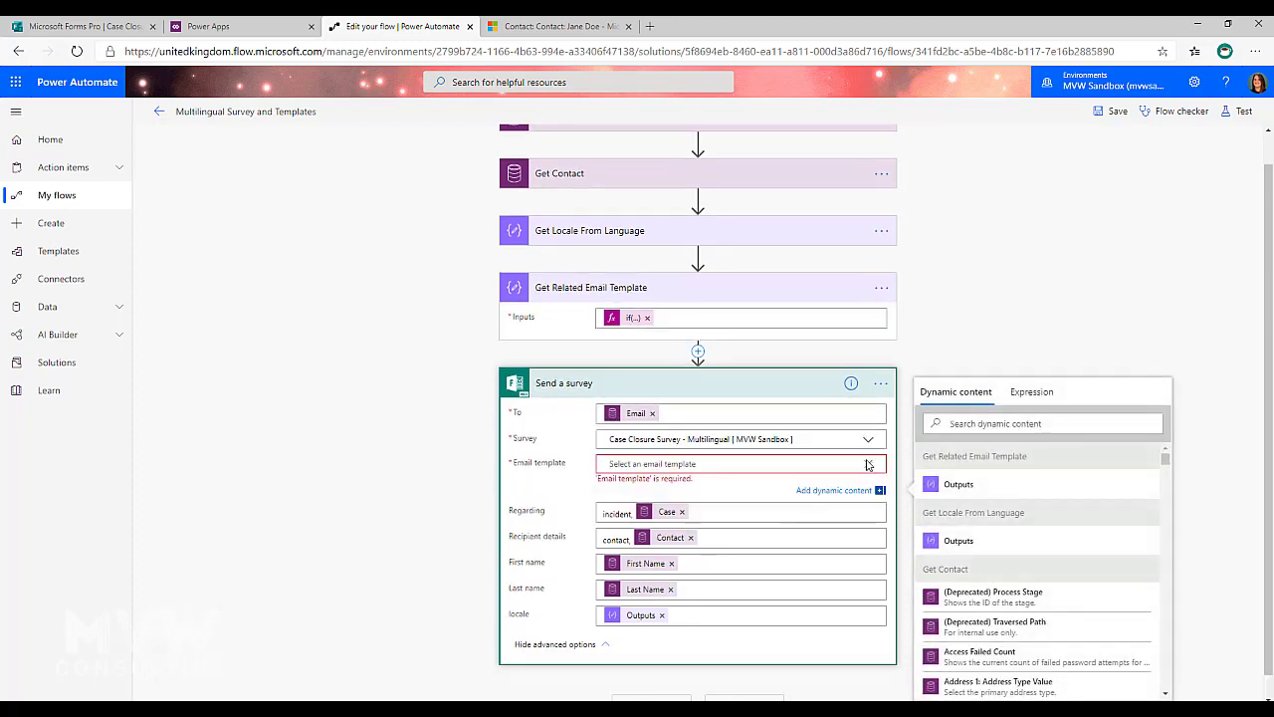
pyautogui.click(906, 438)
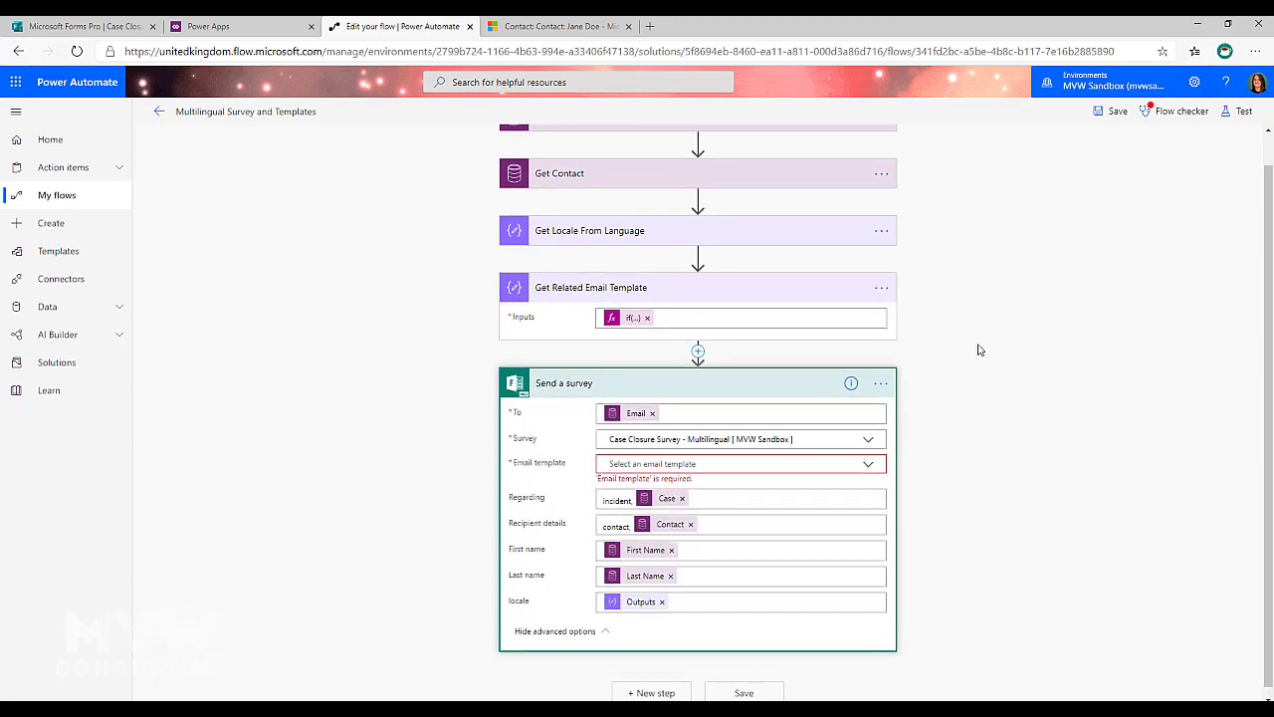
pyautogui.click(868, 464)
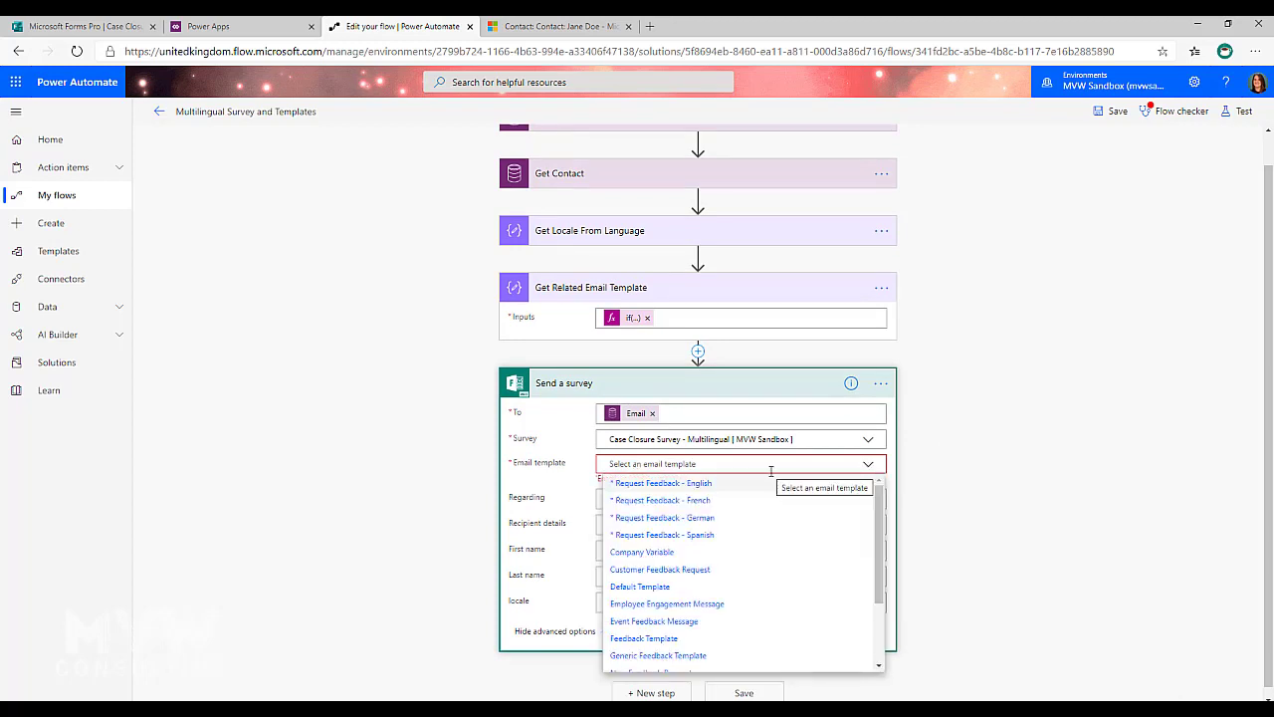
pyautogui.click(707, 483)
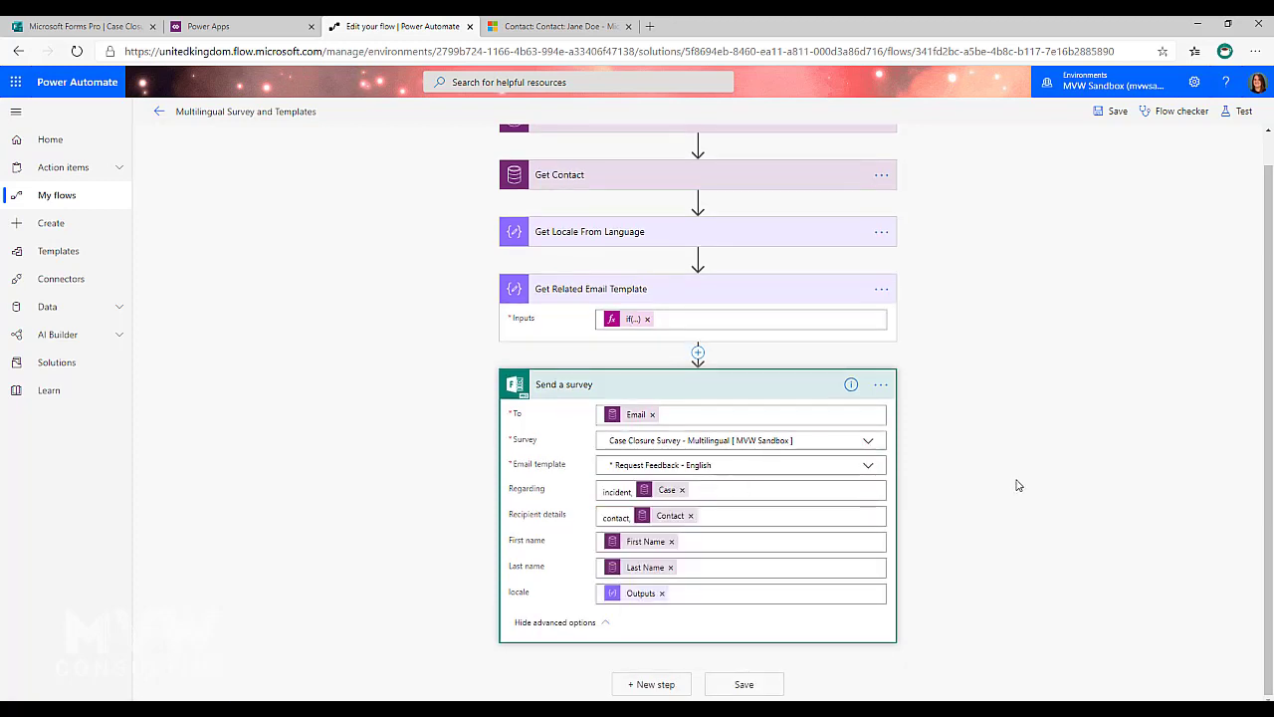
# Peek at the Send a survey action's code to find the EmailTemplateId of the selected template
pyautogui.click(881, 386)
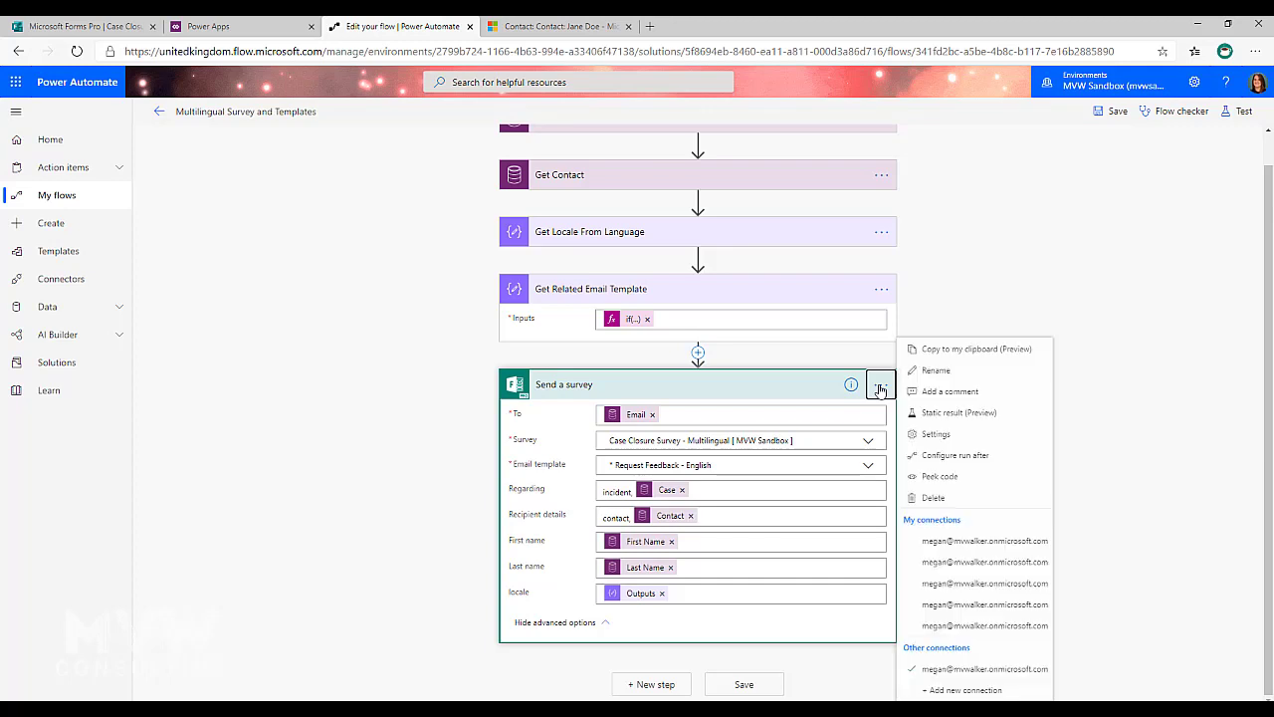
pyautogui.click(936, 477)
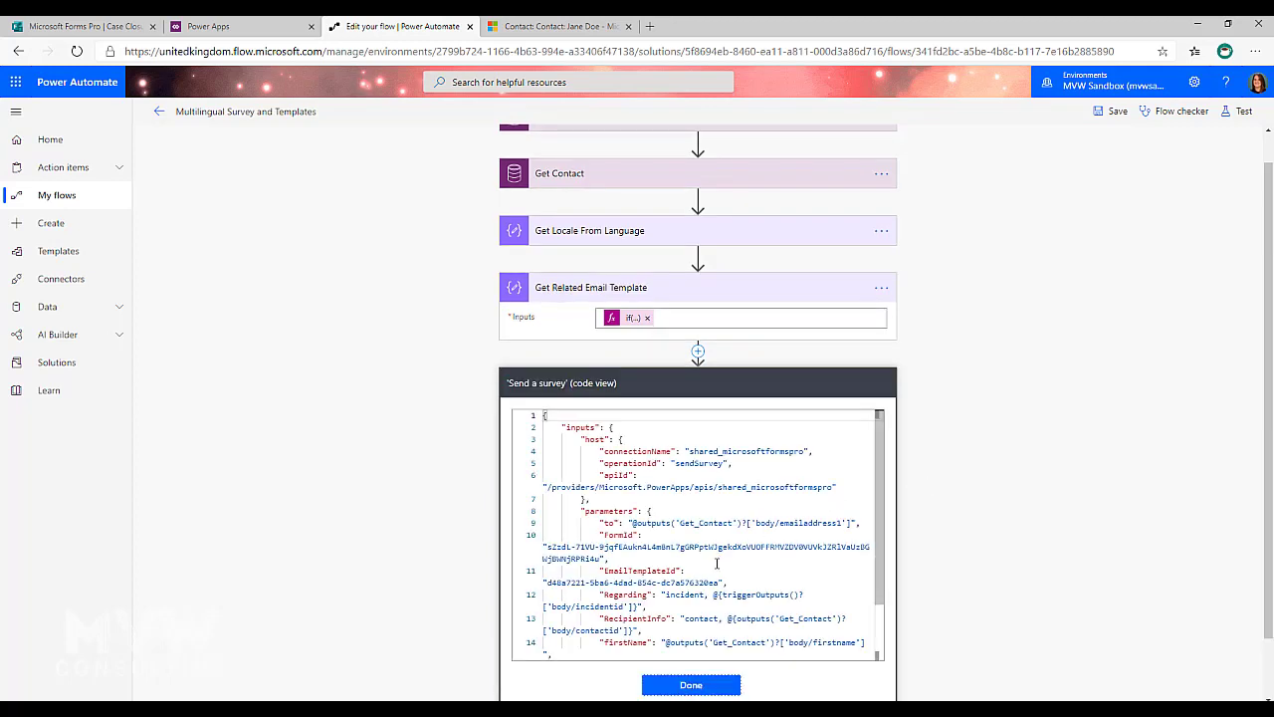
# Highlight the EmailTemplateId value of the English template in the Send a survey code and close the code view
pyautogui.moveTo(604, 570); pyautogui.dragTo(691, 570)
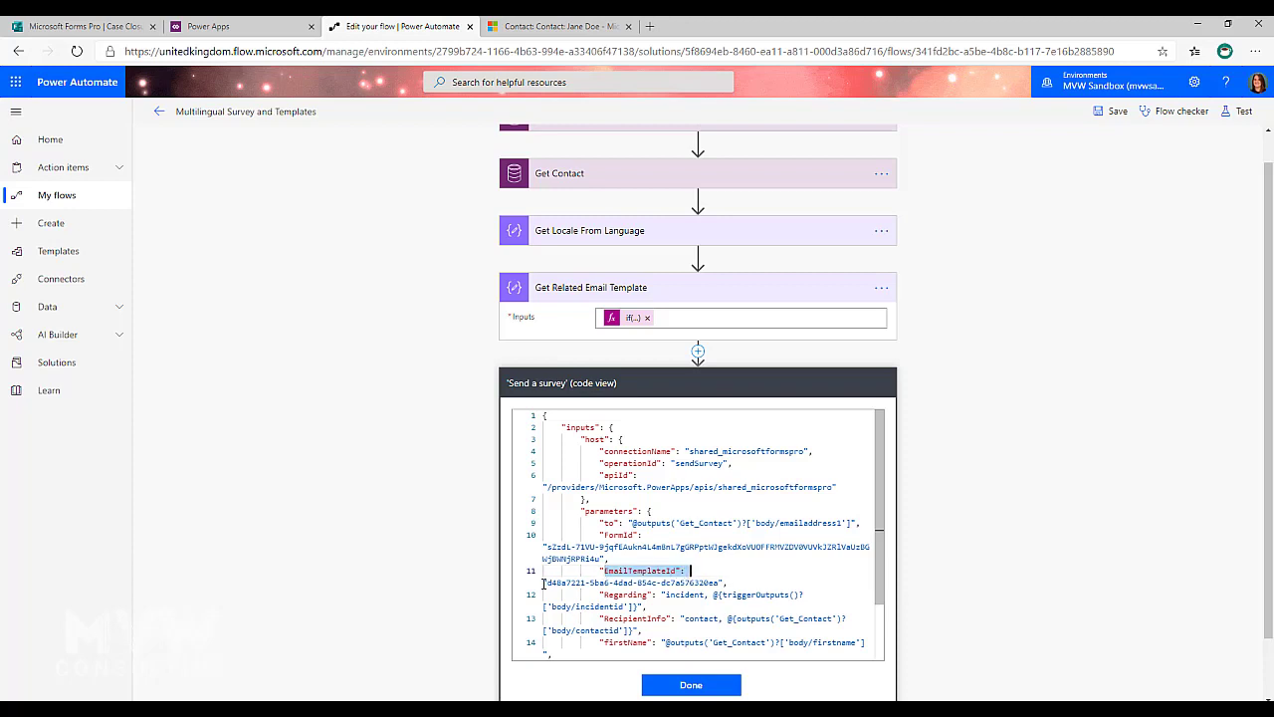
pyautogui.moveTo(546, 582); pyautogui.dragTo(719, 582)
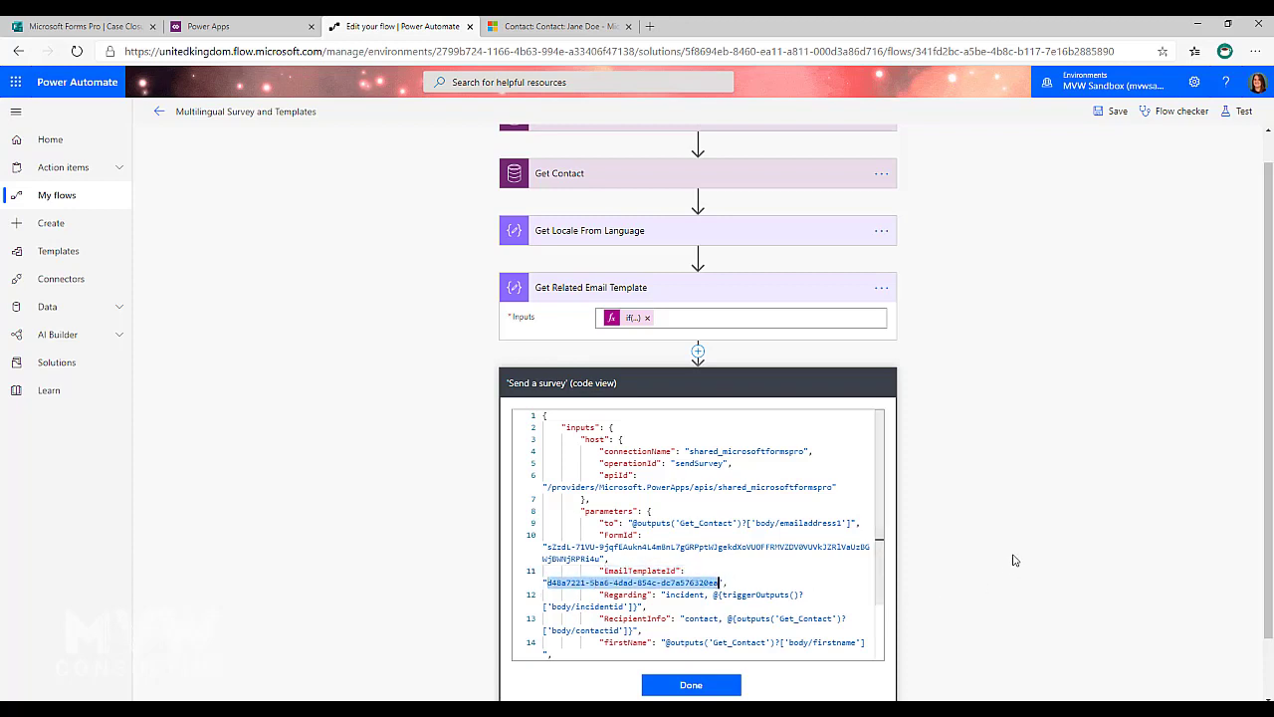
pyautogui.click(706, 687)
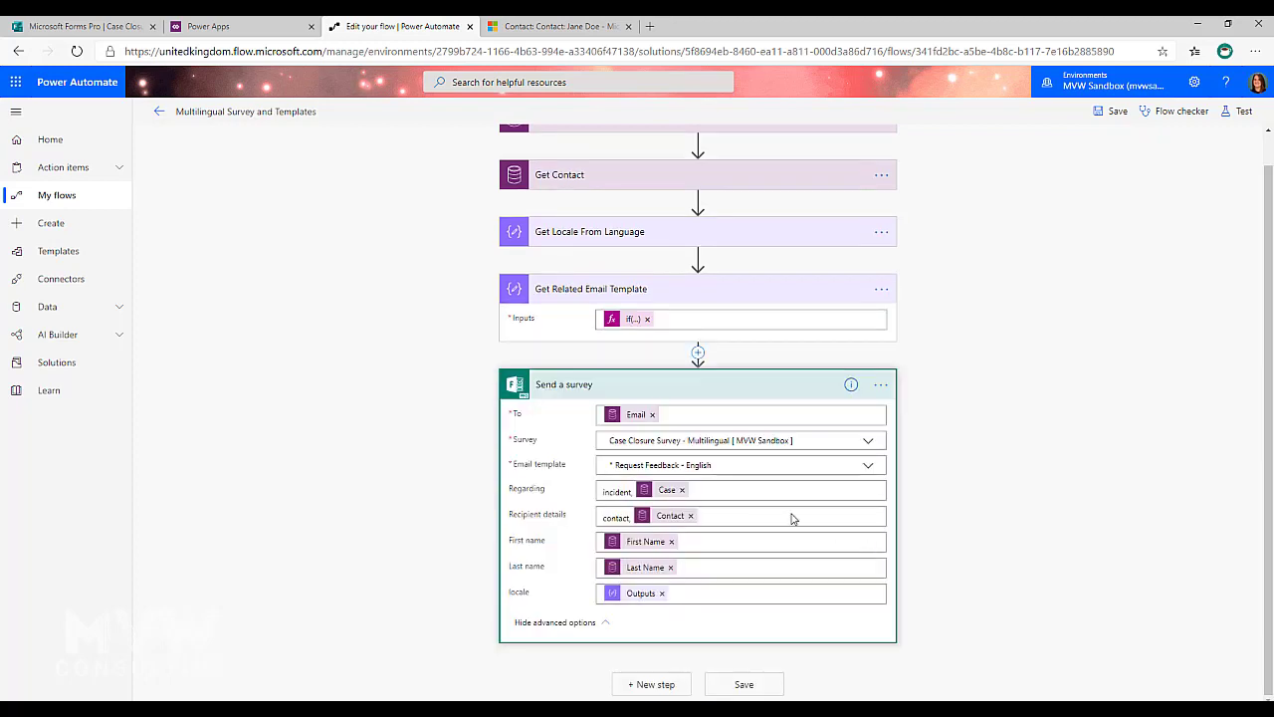
# Set the Send a survey email template to * Request Feedback - French and peek at the code to examine its EmailTemplateId
pyautogui.click(869, 467)
pyautogui.click(677, 503)
pyautogui.click(873, 385)
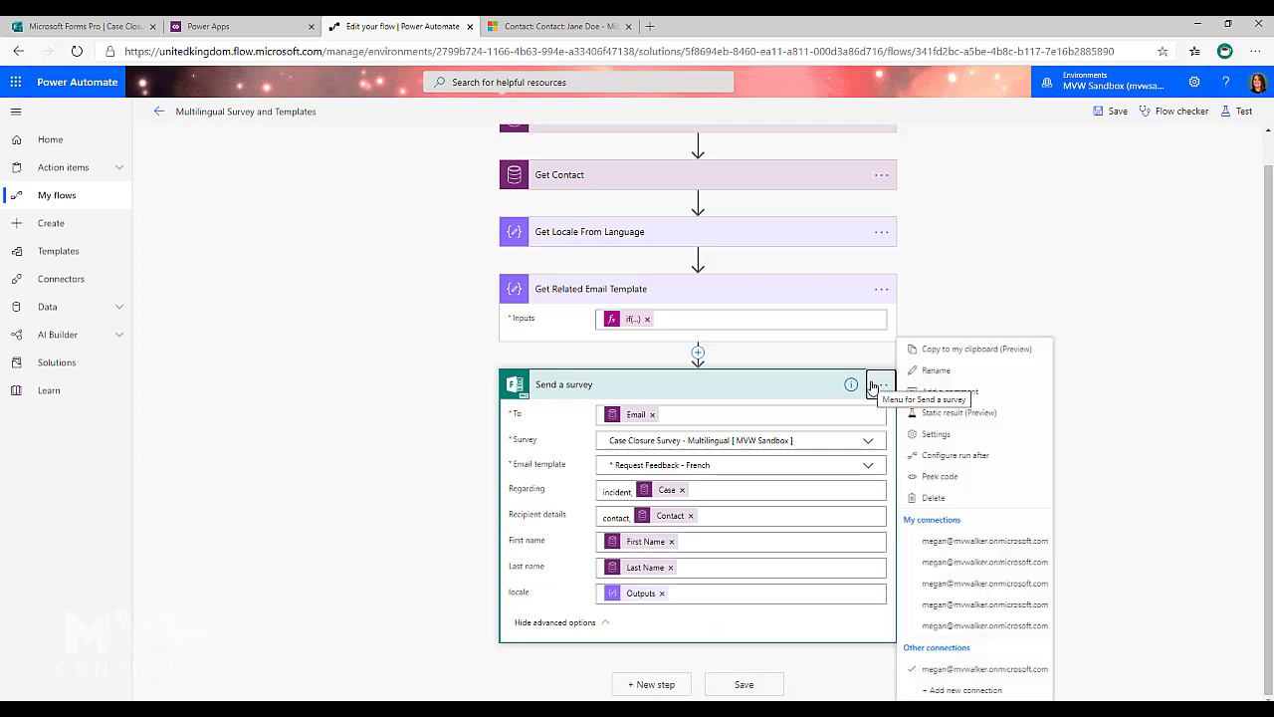
pyautogui.click(936, 476)
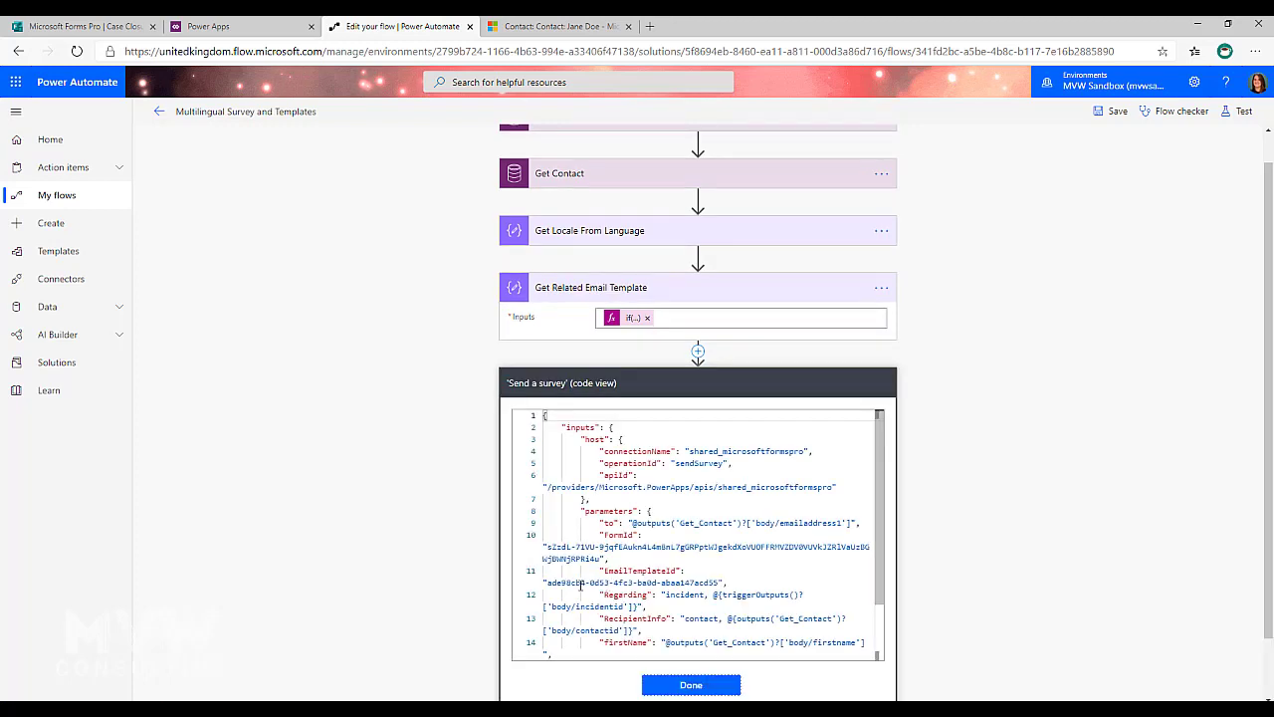
pyautogui.moveTo(545, 582); pyautogui.dragTo(719, 582)
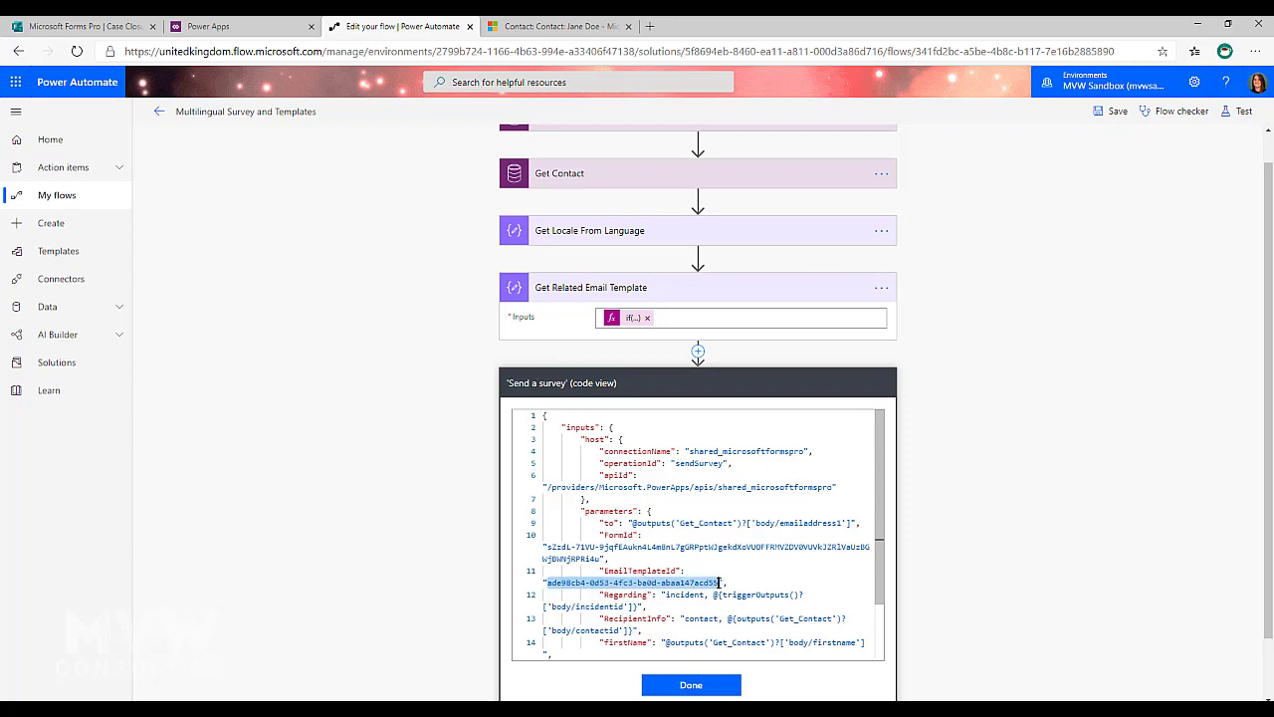
pyautogui.click(984, 554)
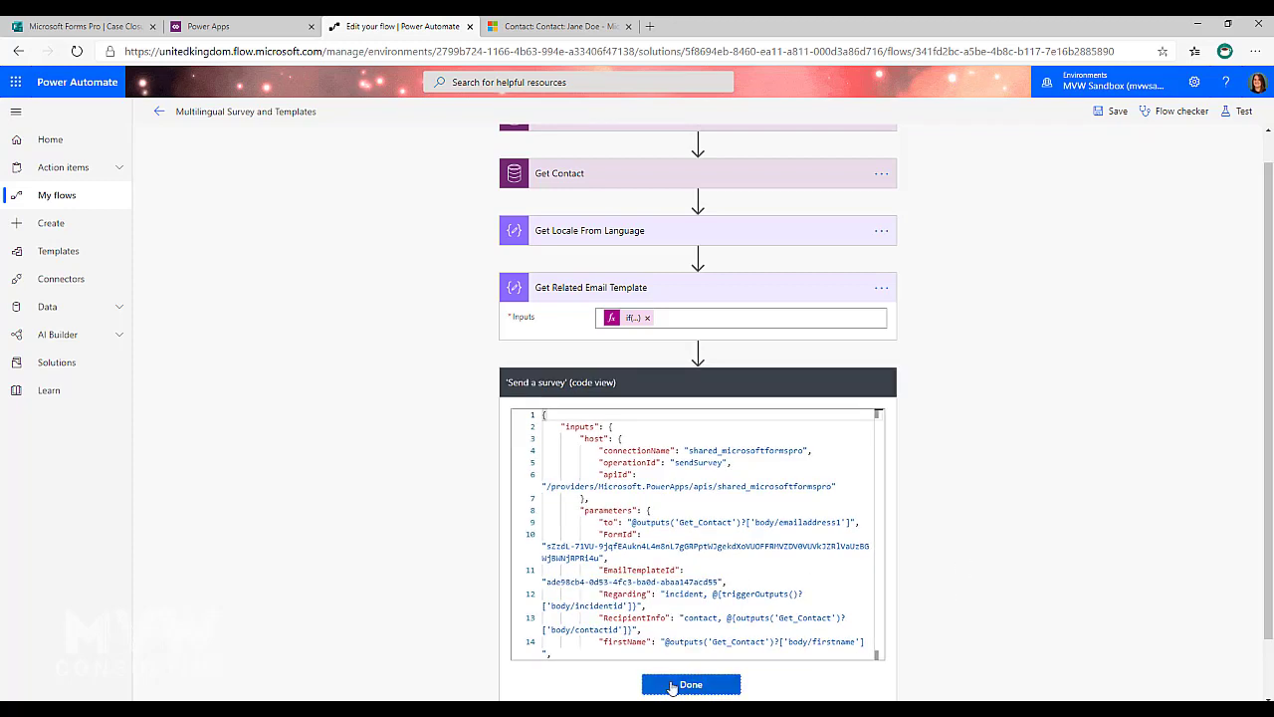
pyautogui.click(634, 385)
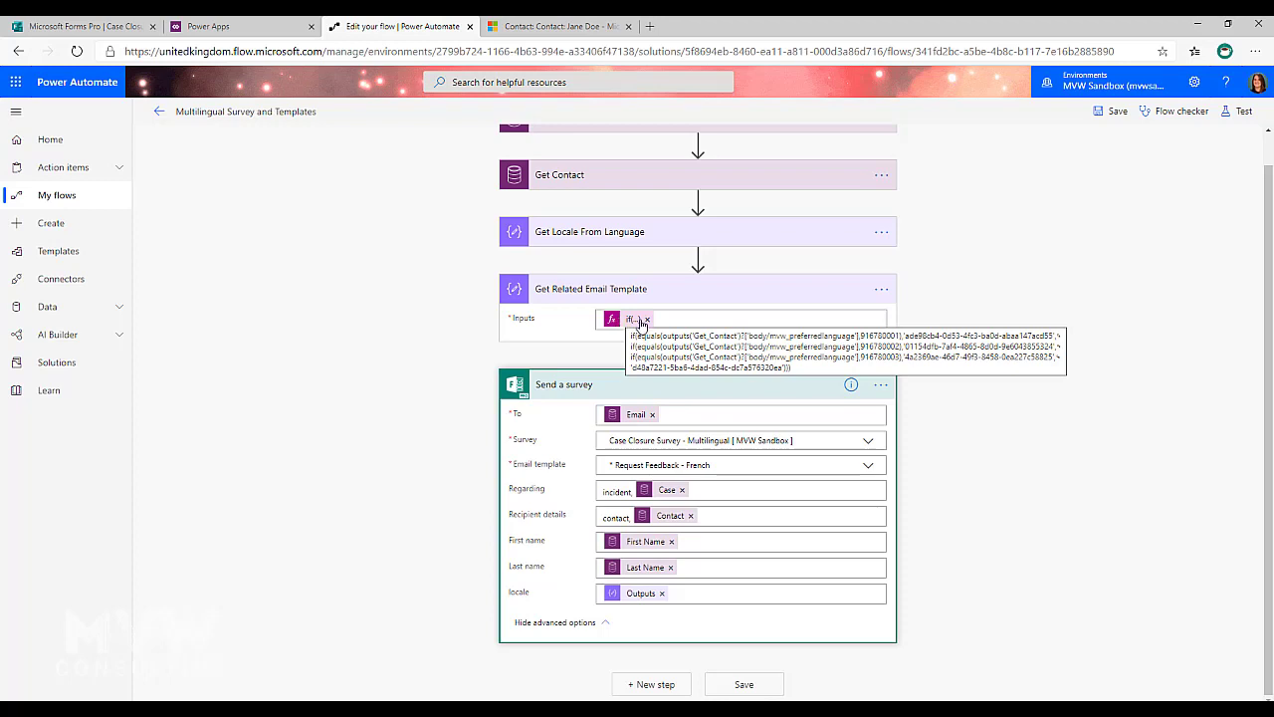
# Set the Send a survey email template to a custom value using the Outputs of Get Related Email Template, and collapse the actions
pyautogui.click(748, 462)
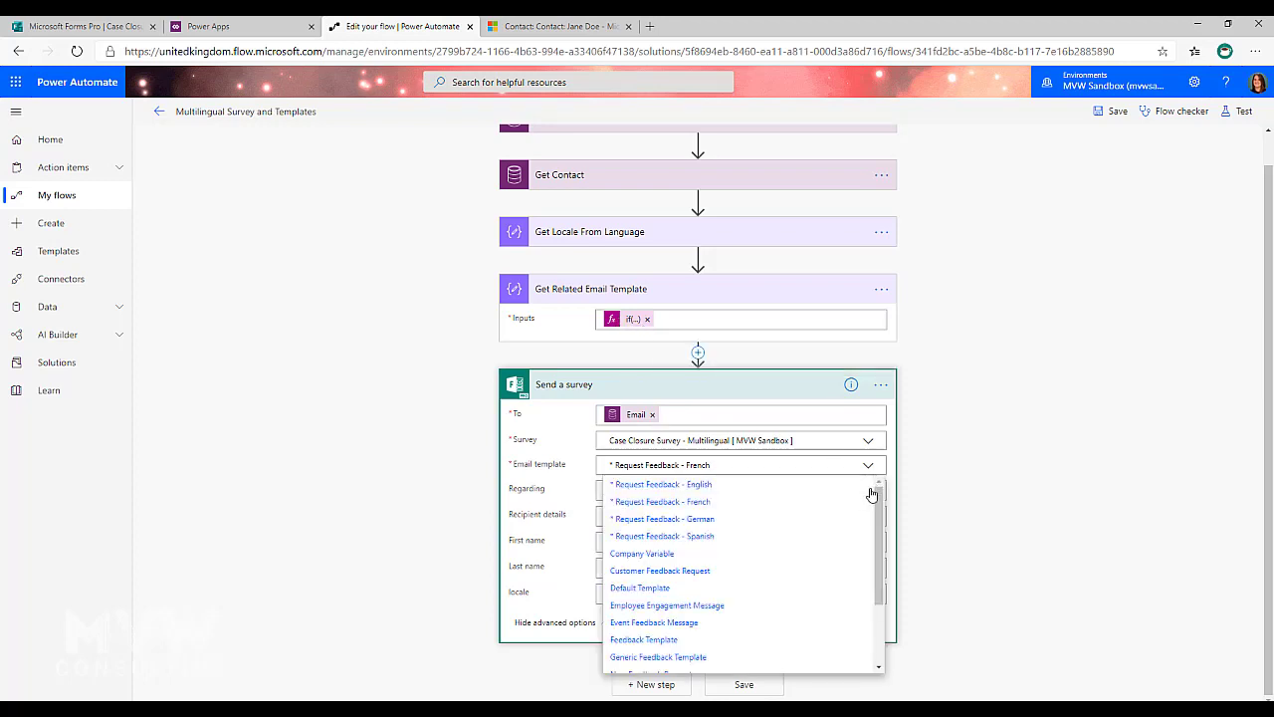
pyautogui.scroll(-1, 879, 498)
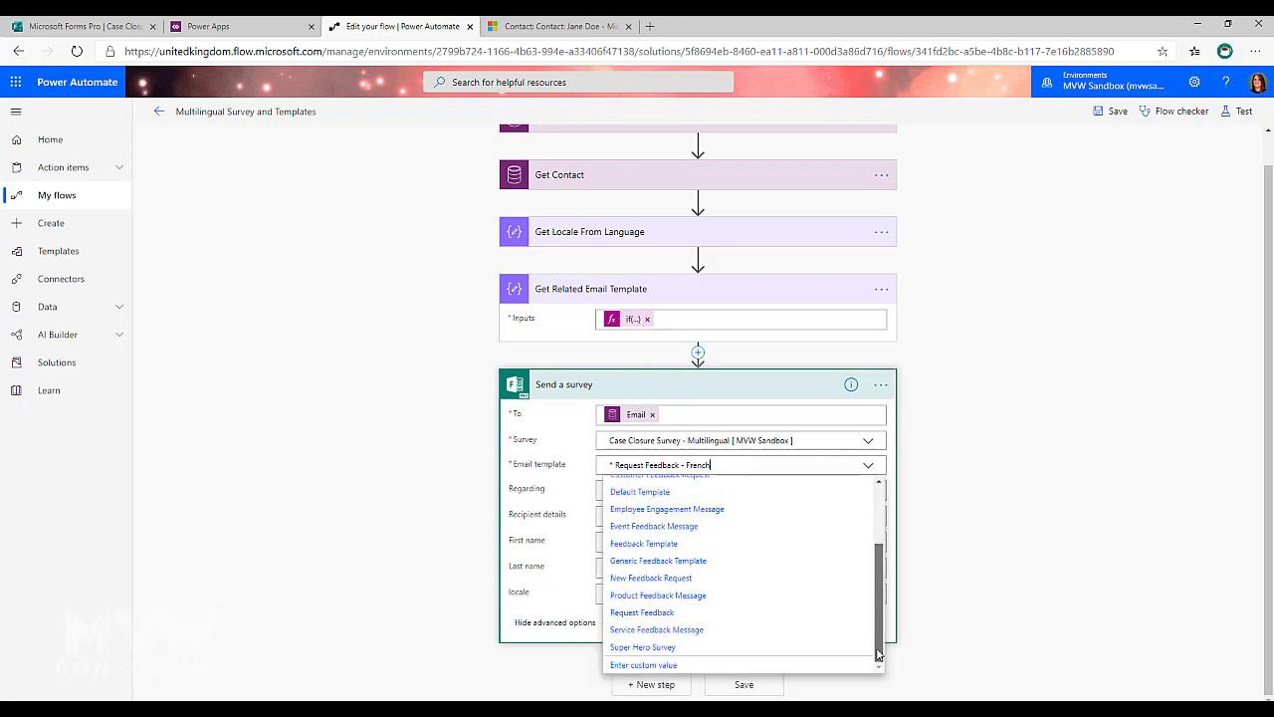
pyautogui.click(657, 667)
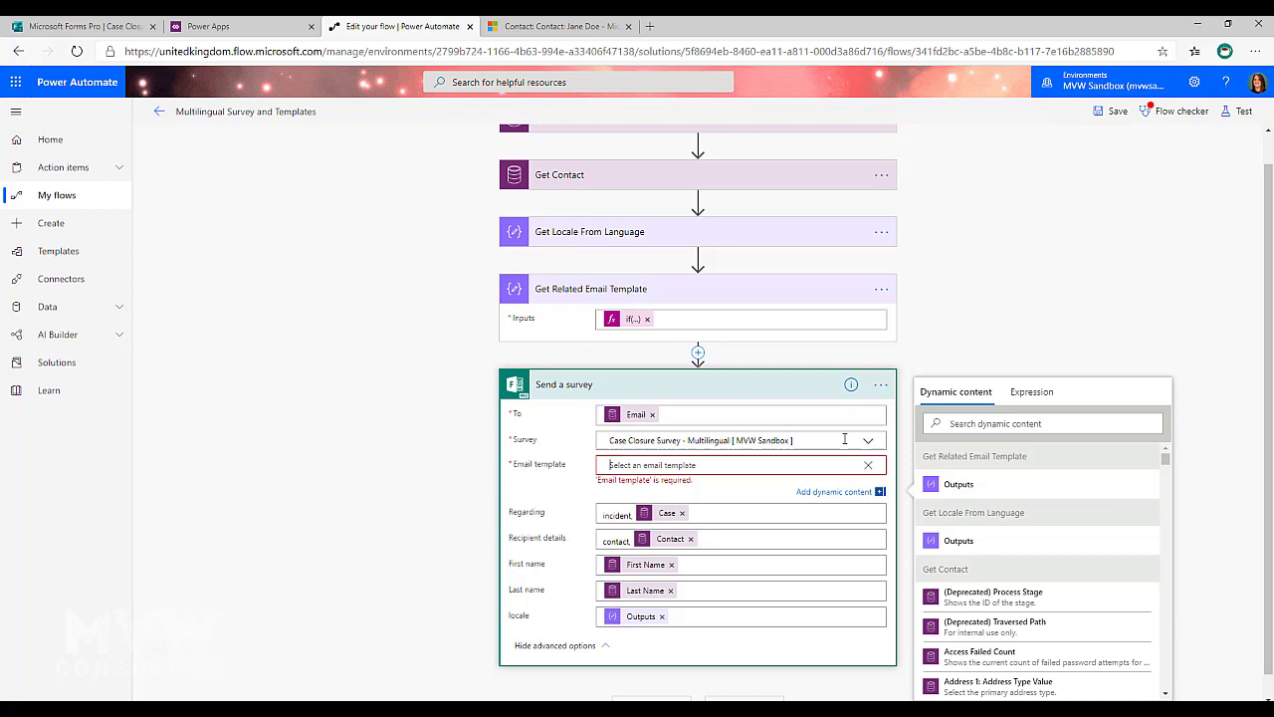
pyautogui.click(944, 485)
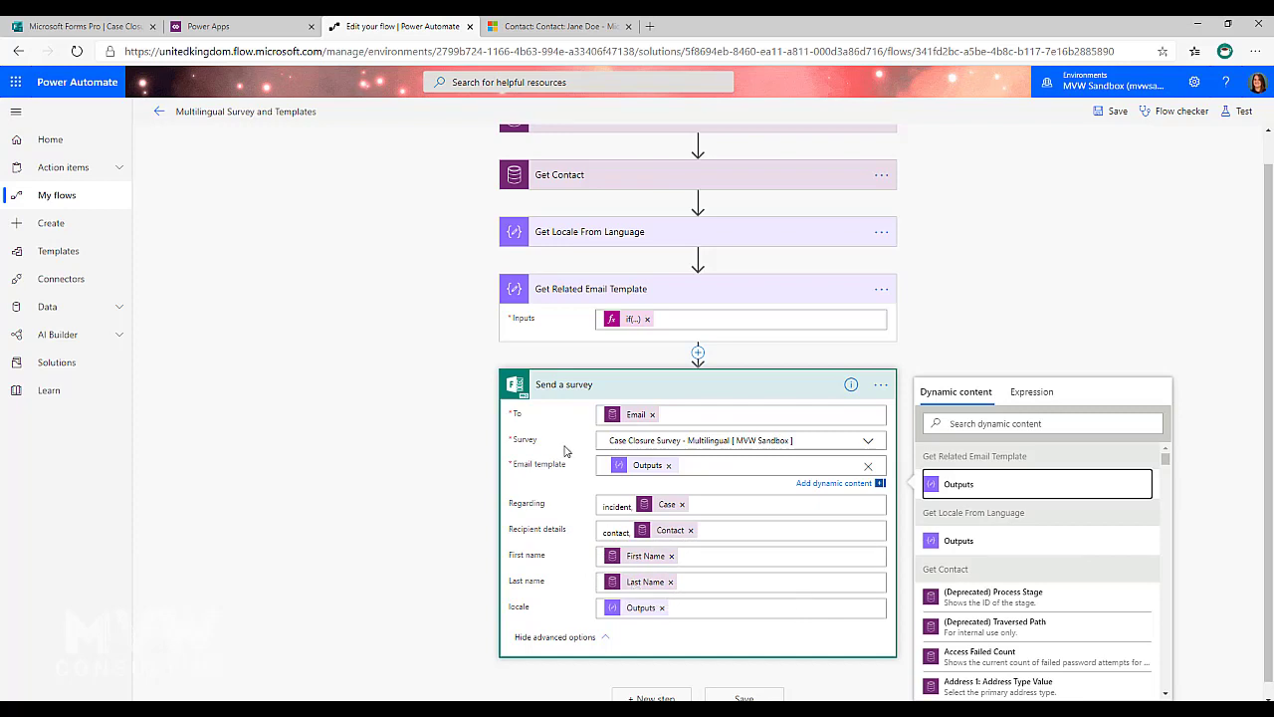
pyautogui.click(558, 287)
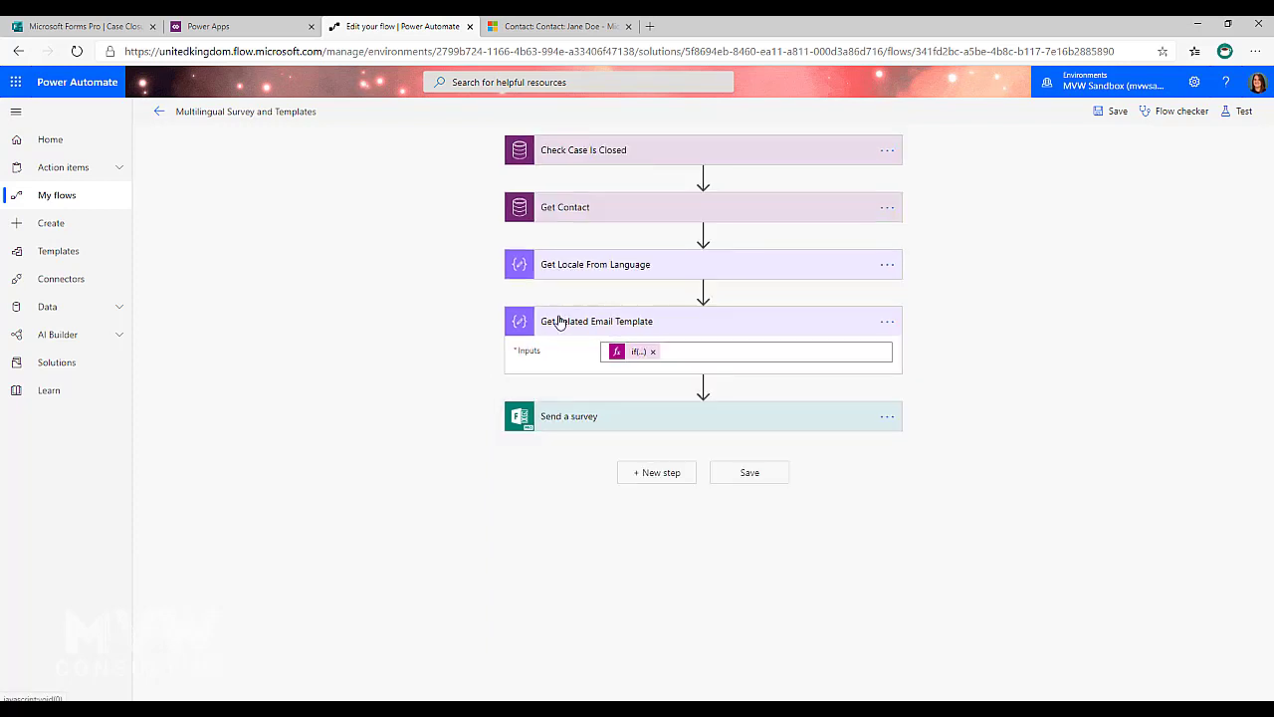
pyautogui.click(559, 321)
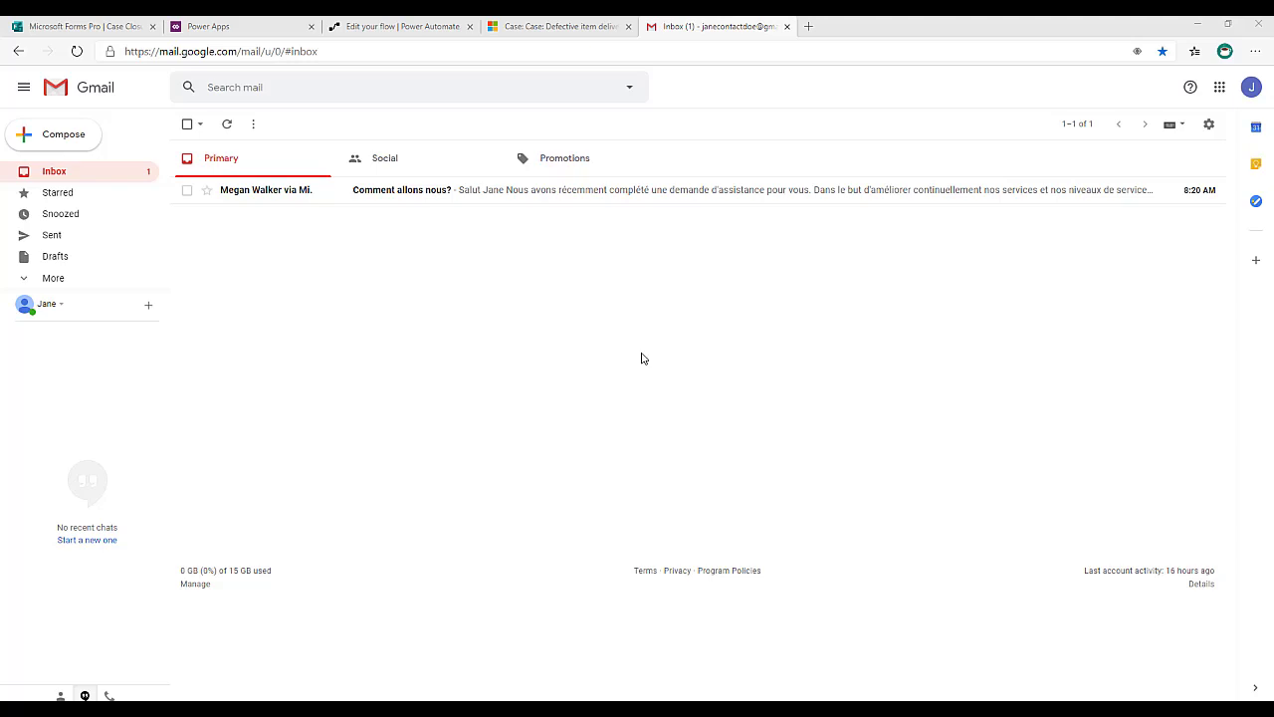
# Switch to Gmail, open the survey from the "Comment allons nous?" email and dismiss the page translation offer
pyautogui.click(405, 190)
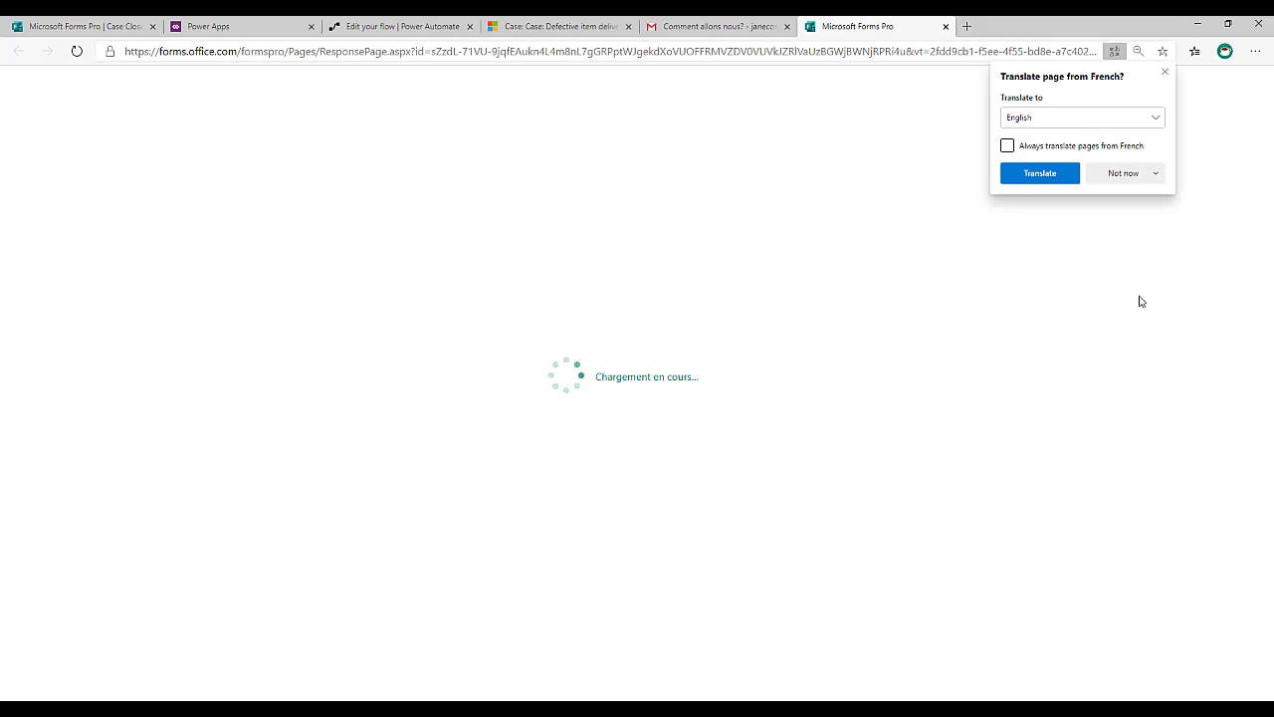
pyautogui.click(1167, 75)
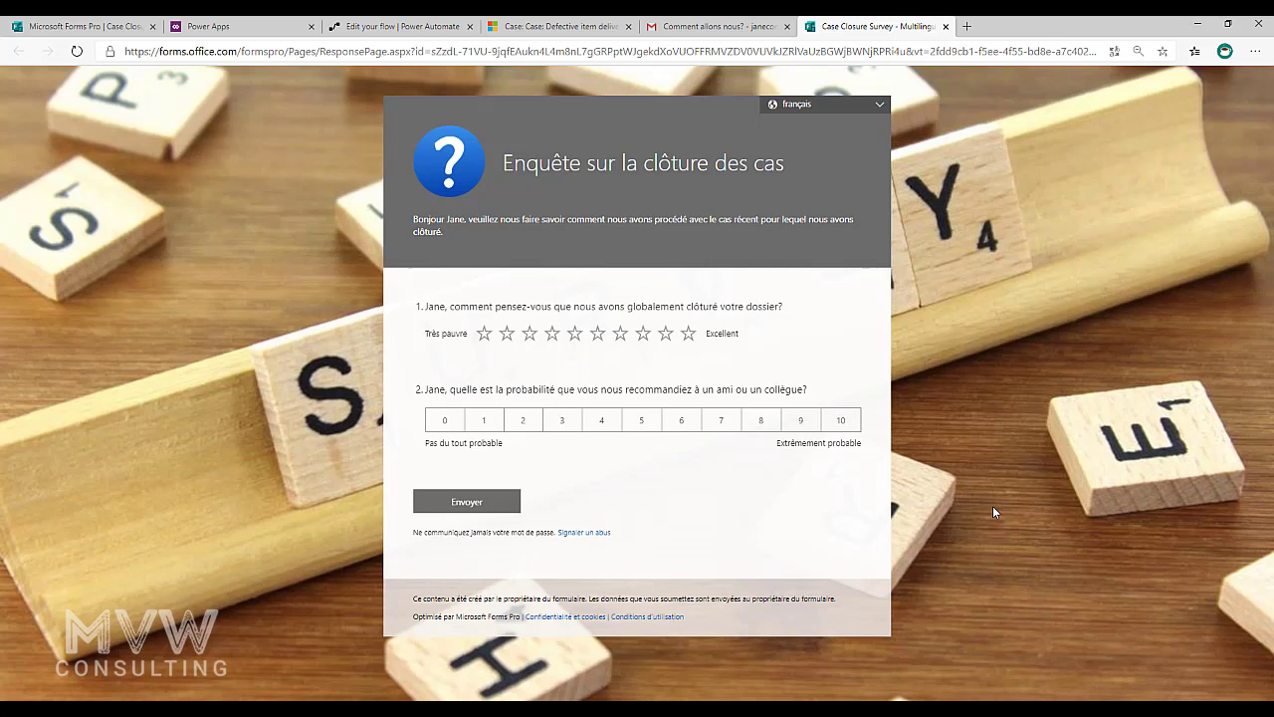
# View the survey in English (United Kingdom) and switch its language back to français
pyautogui.click(876, 112)
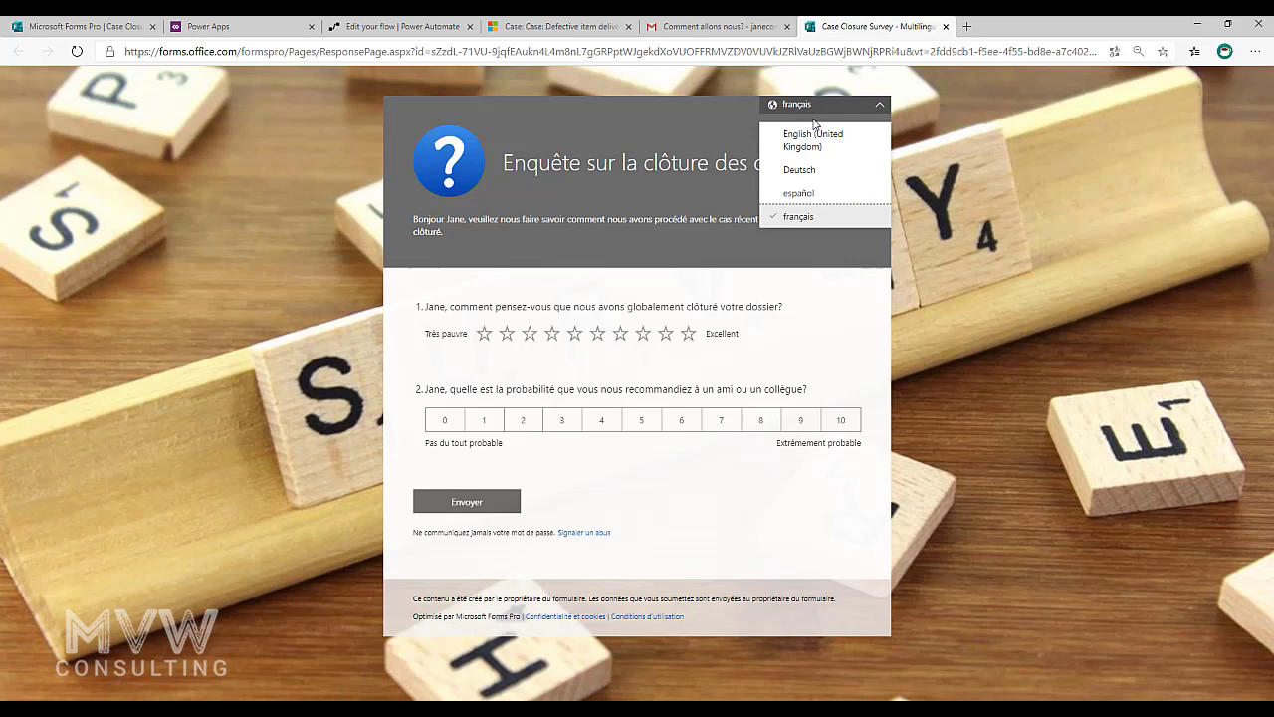
pyautogui.click(814, 147)
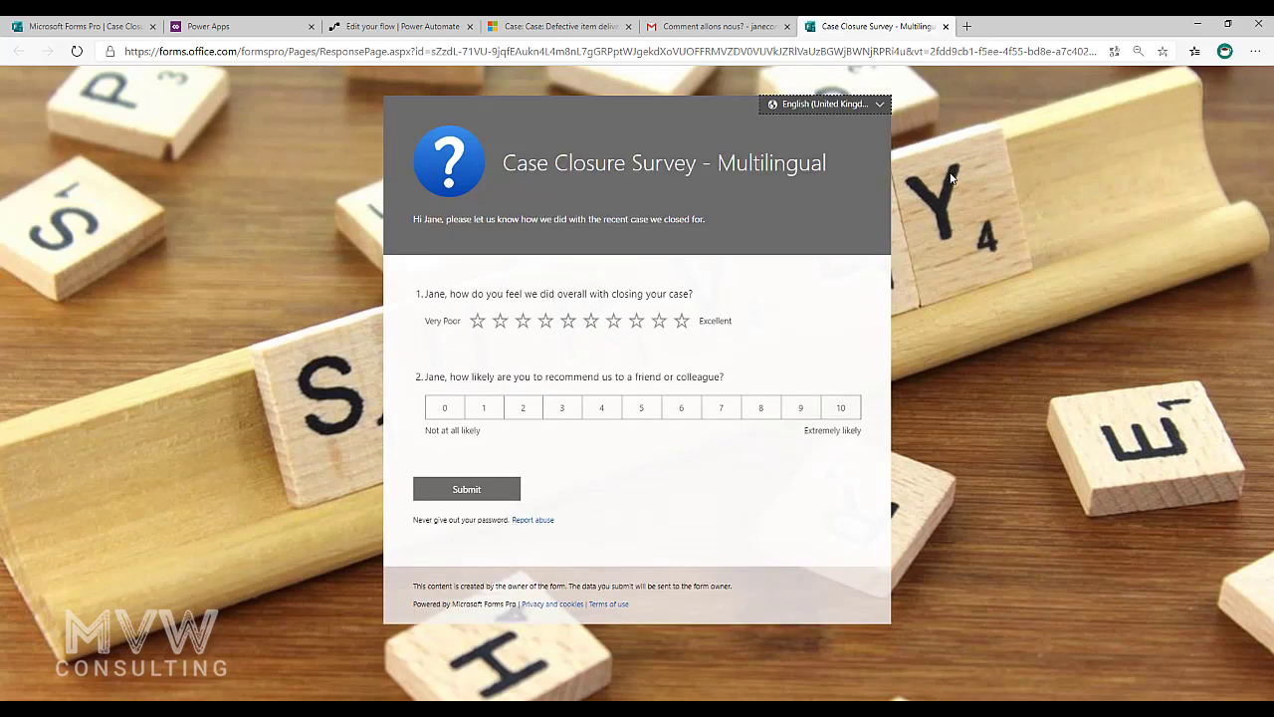
pyautogui.click(877, 107)
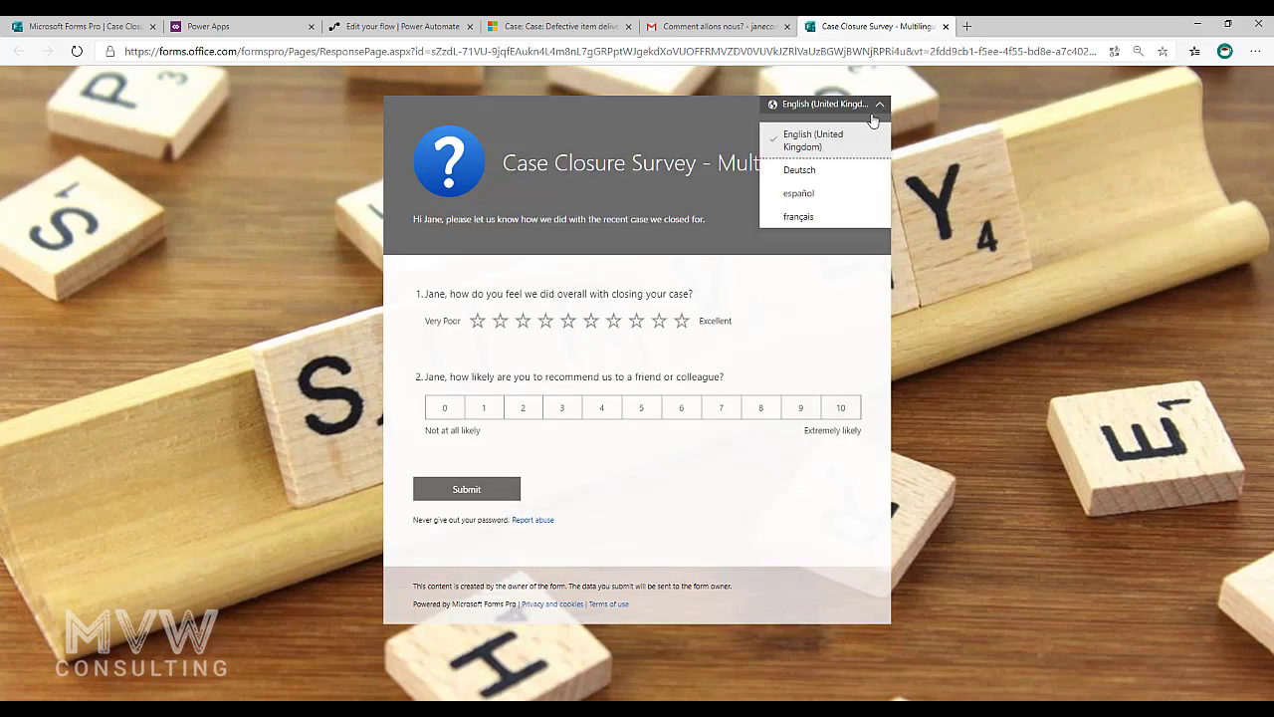
pyautogui.click(800, 217)
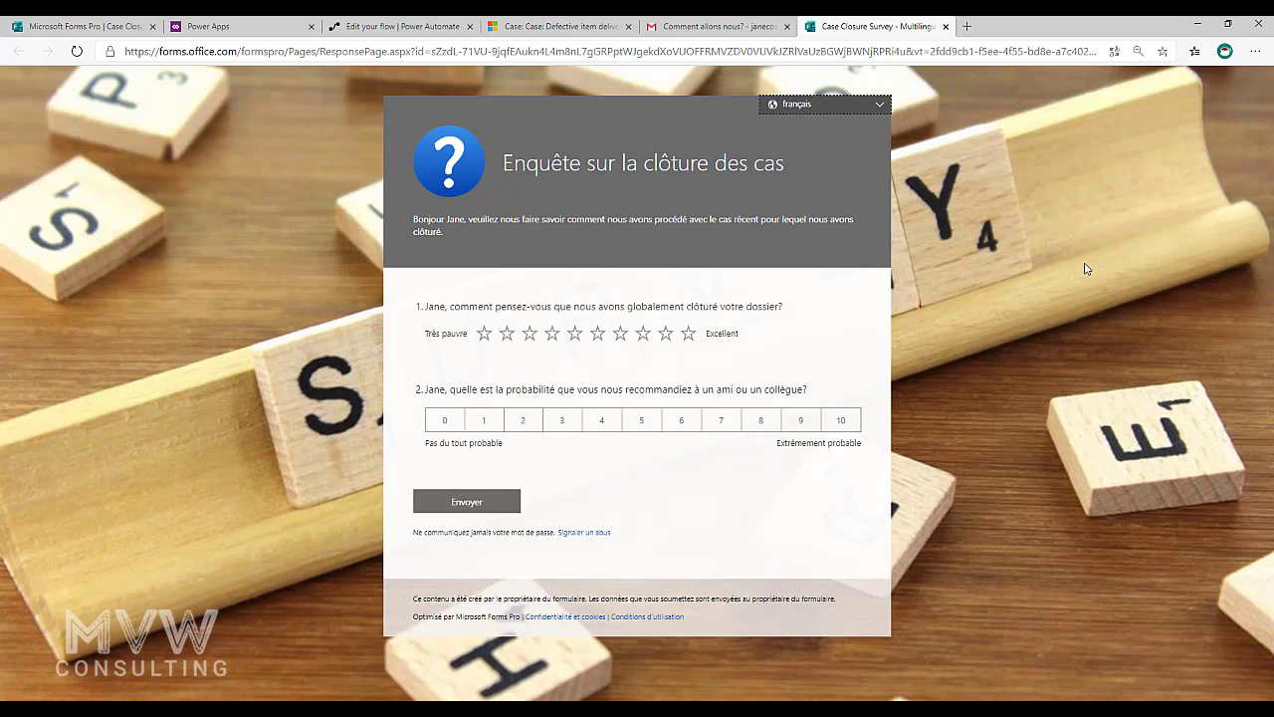